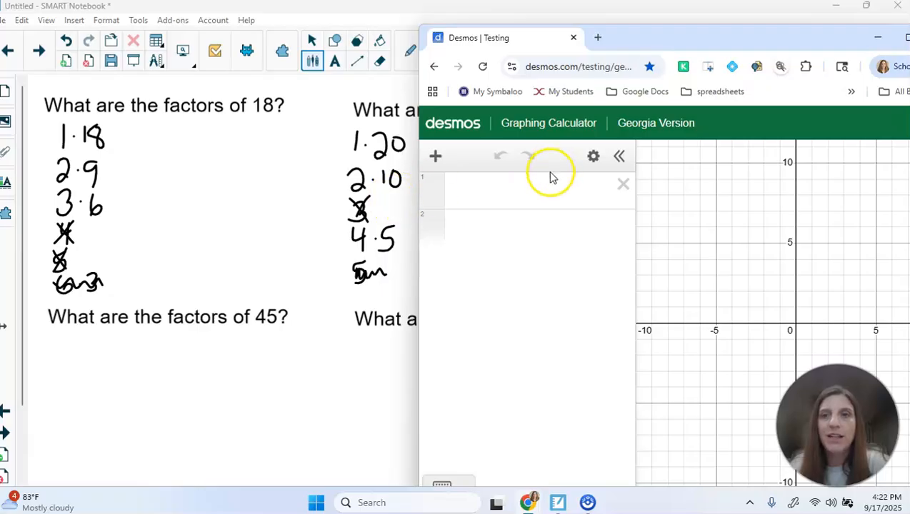
Handwrite Y = 20/x beside the factors of 20 work, then bring Desmos back over the page
drag(542, 45, 909, 45)
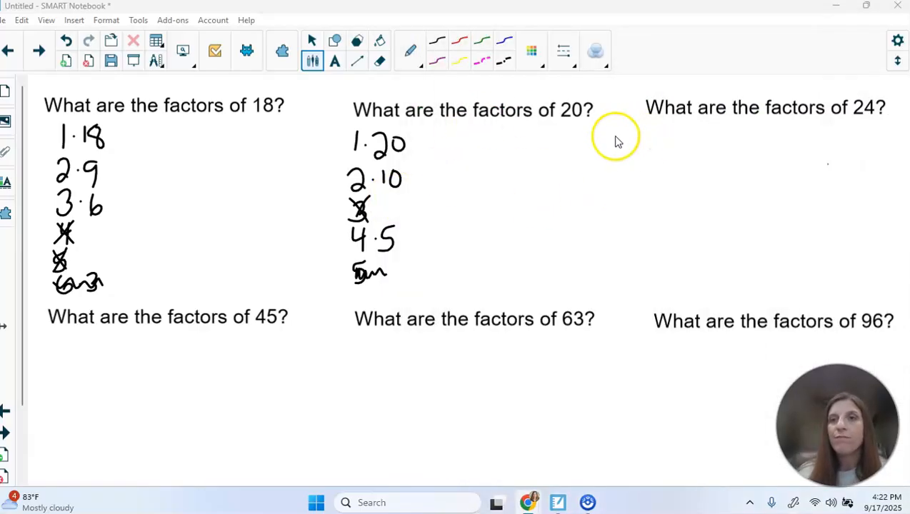
drag(606, 137, 618, 154)
mouse_move(619, 134)
mouse_down()
mouse_move(616, 187)
mouse_move(639, 145)
mouse_up()
mouse_move(626, 160)
mouse_down()
mouse_move(662, 163)
mouse_move(675, 137)
mouse_up()
mouse_move(645, 167)
mouse_down()
mouse_move(674, 165)
mouse_move(668, 194)
mouse_up()
drag(660, 193, 671, 180)
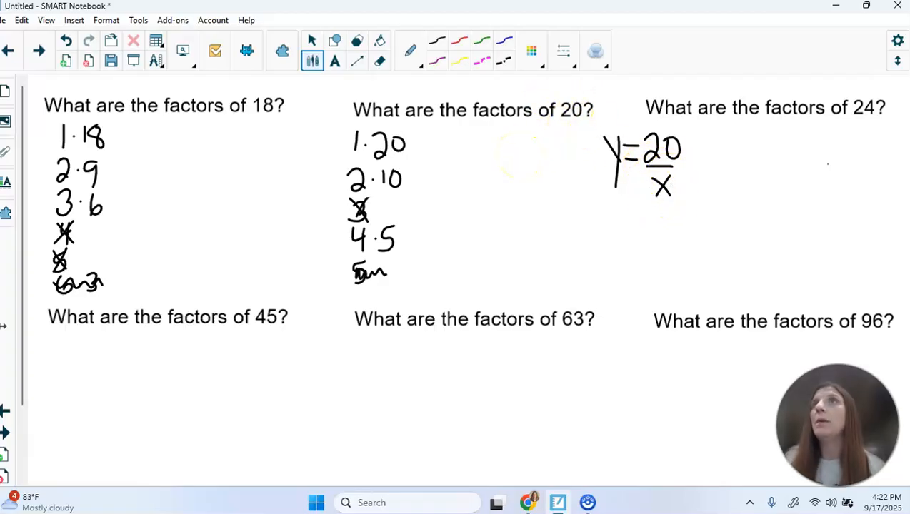
click(528, 503)
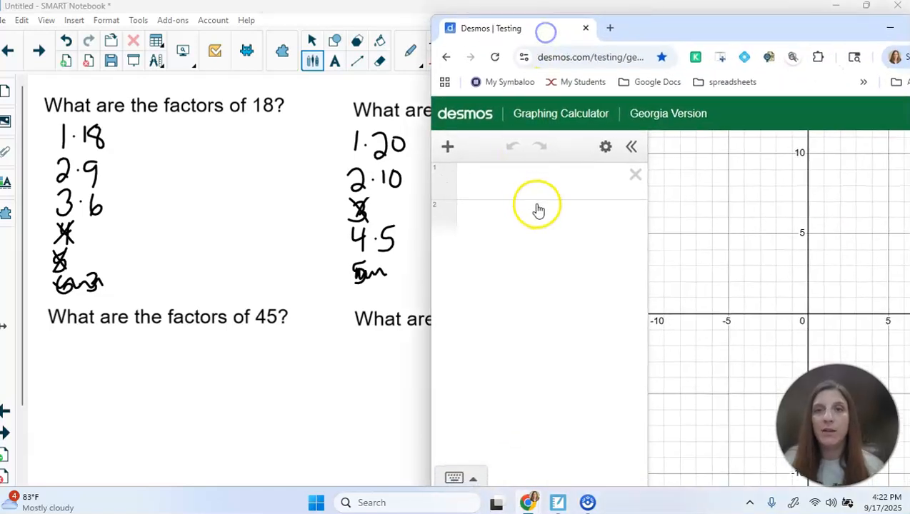
Enter the equation y = 20/x in the first Desmos expression
click(488, 184)
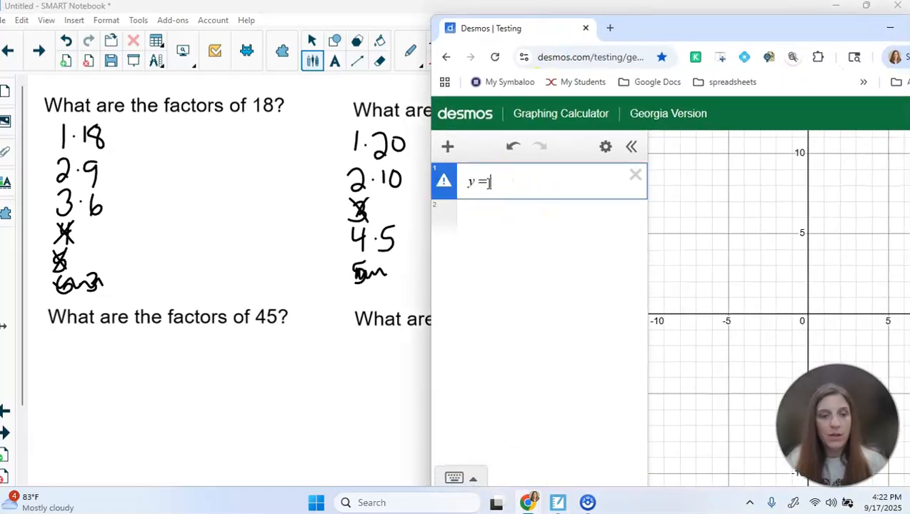
text(y=2-/)
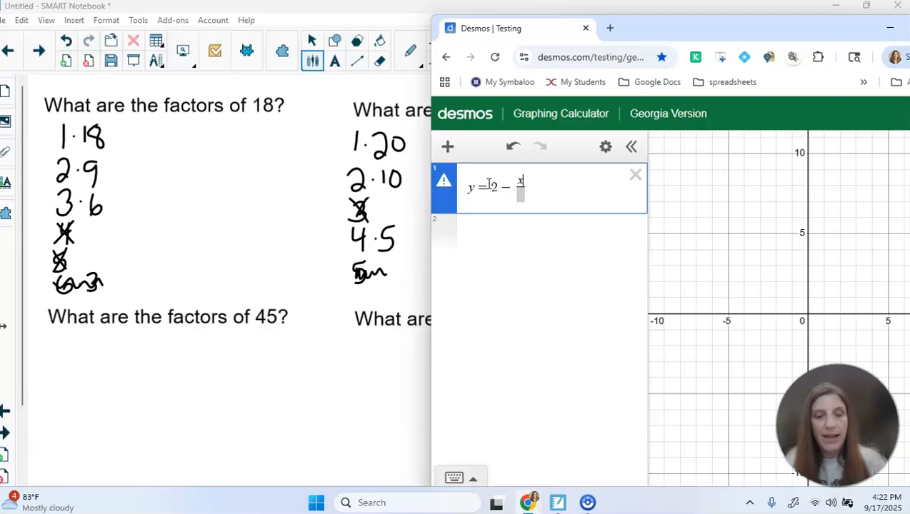
key(BackSpace)
key(BackSpace)
key(BackSpace)
key(BackSpace)
text(20/)
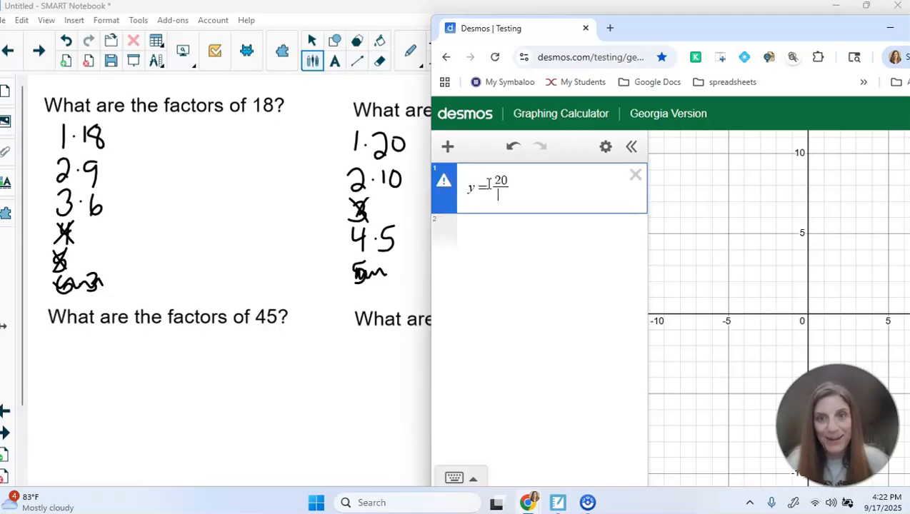
text(x)
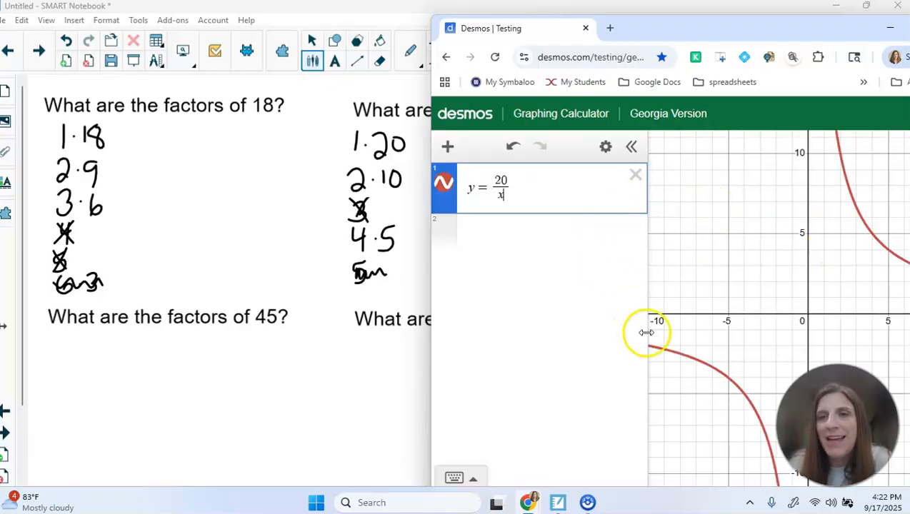
Create a table of values for y = 20/x and delete the 0, −1 and −2 rows
click(607, 150)
click(563, 185)
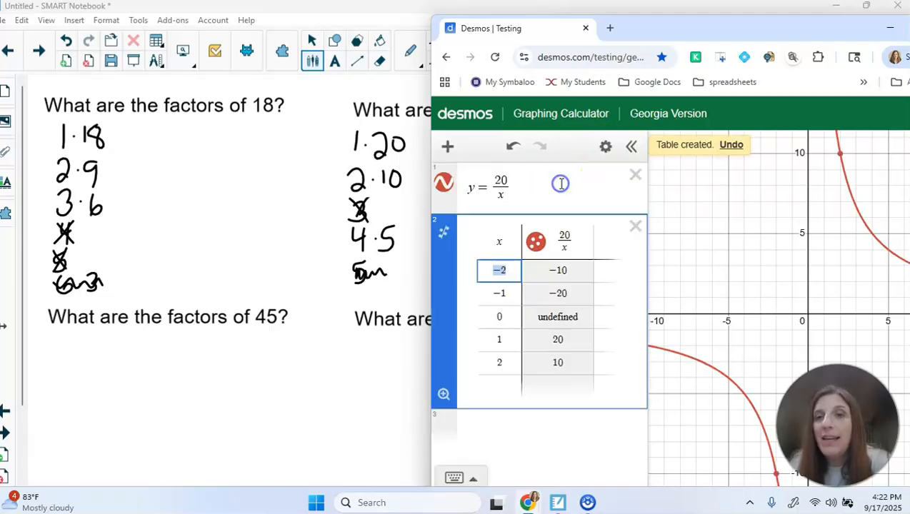
click(510, 319)
key(BackSpace)
key(BackSpace)
key(BackSpace)
key(BackSpace)
key(BackSpace)
key(BackSpace)
key(BackSpace)
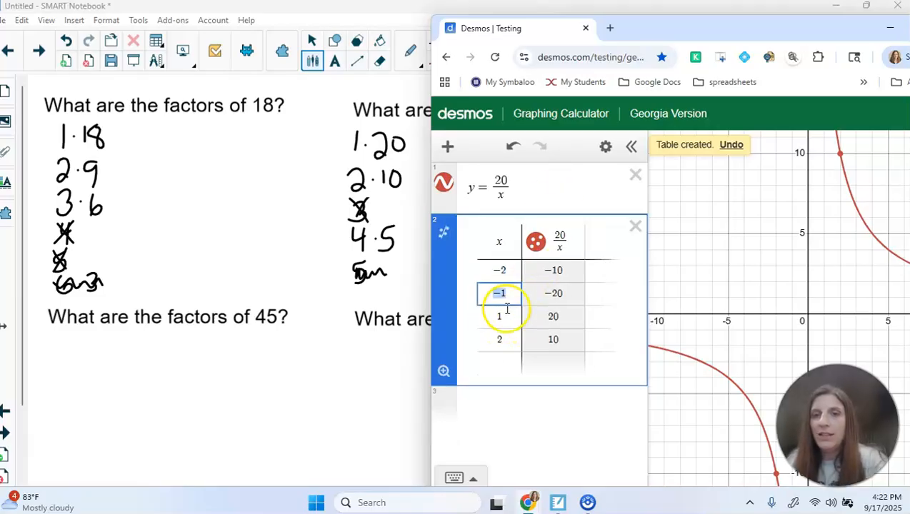
Extend the table to x = 5, then remove non-whole rows, leaving x = 1, 2, 4
click(505, 293)
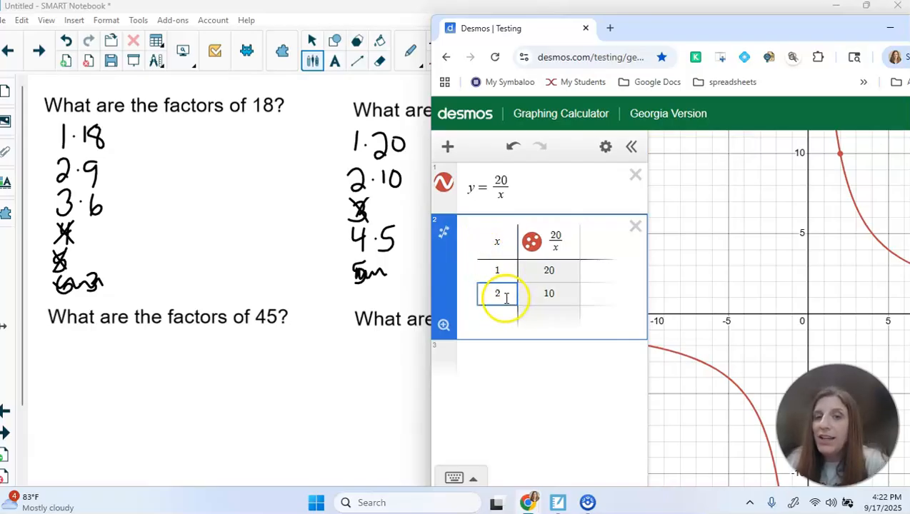
key(Return)
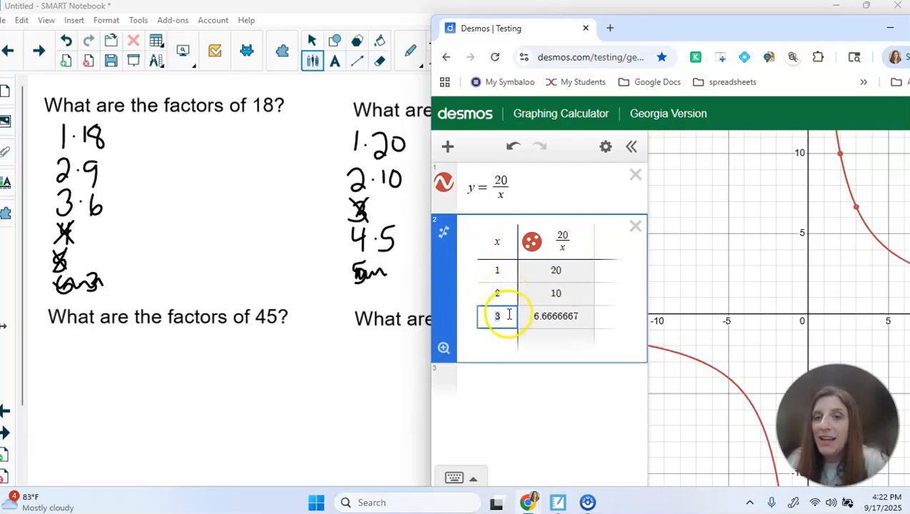
key(Return)
key(Return)
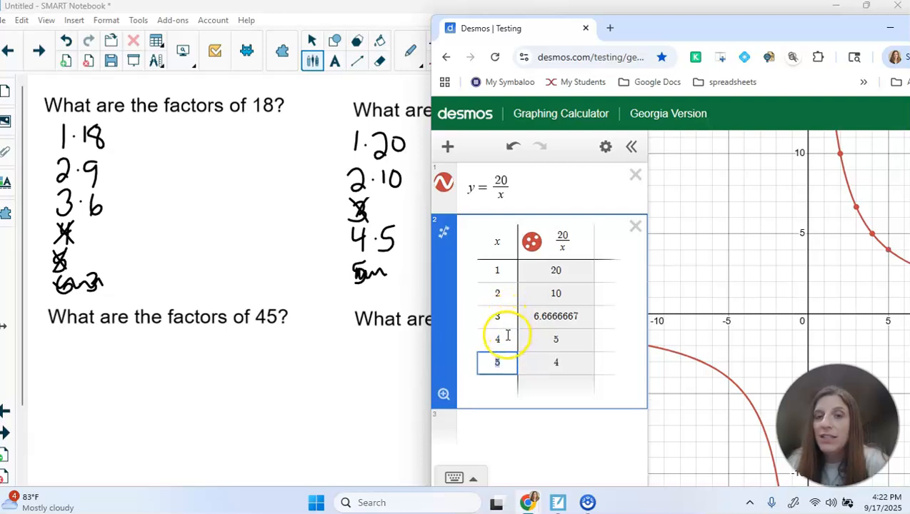
key(Return)
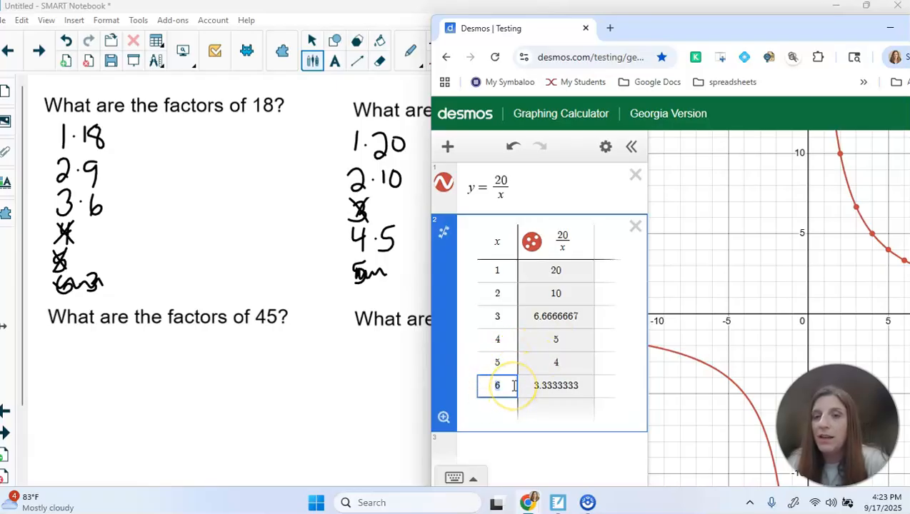
key(BackSpace)
key(BackSpace)
key(BackSpace)
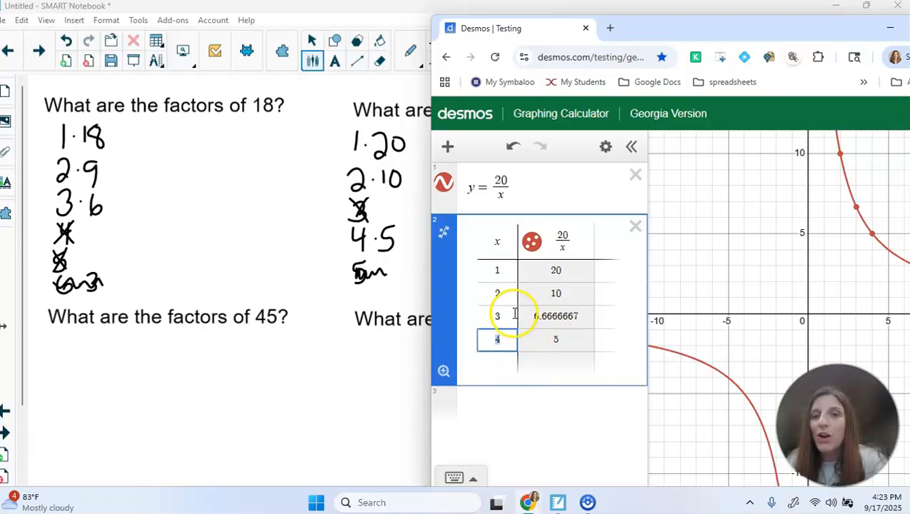
click(502, 319)
key(BackSpace)
key(BackSpace)
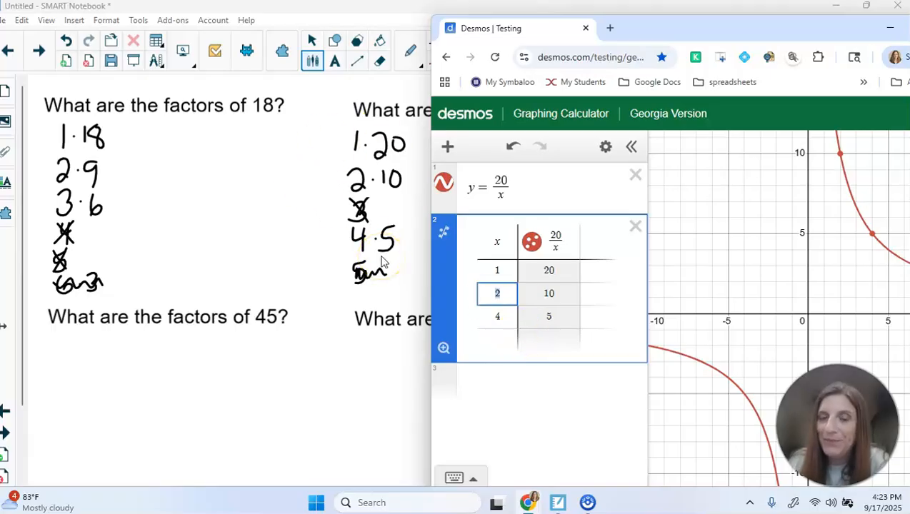
Delete the y = 20/x table and equation, then enter y = 24/x
click(636, 227)
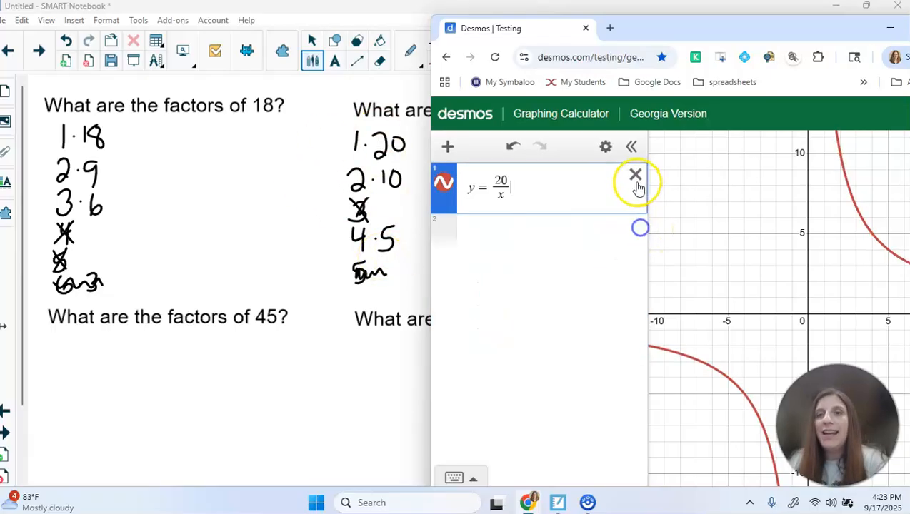
click(635, 176)
drag(553, 32, 229, 39)
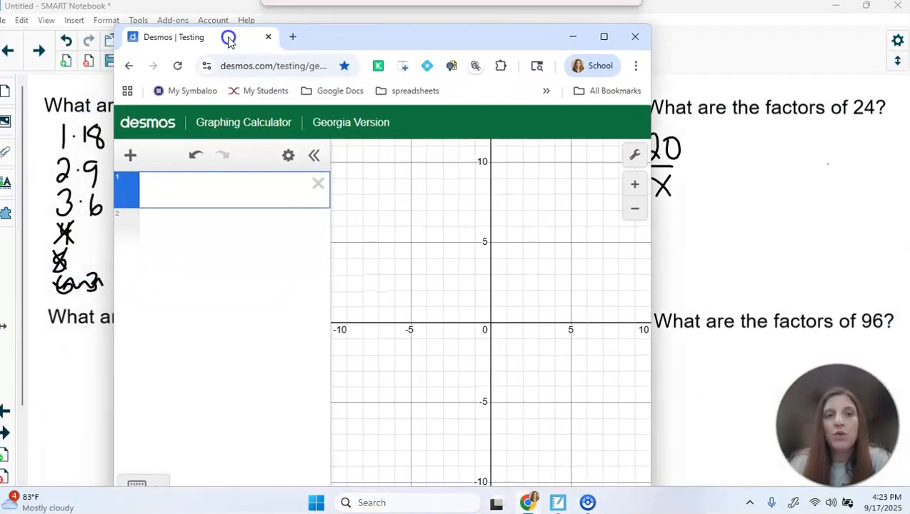
click(219, 187)
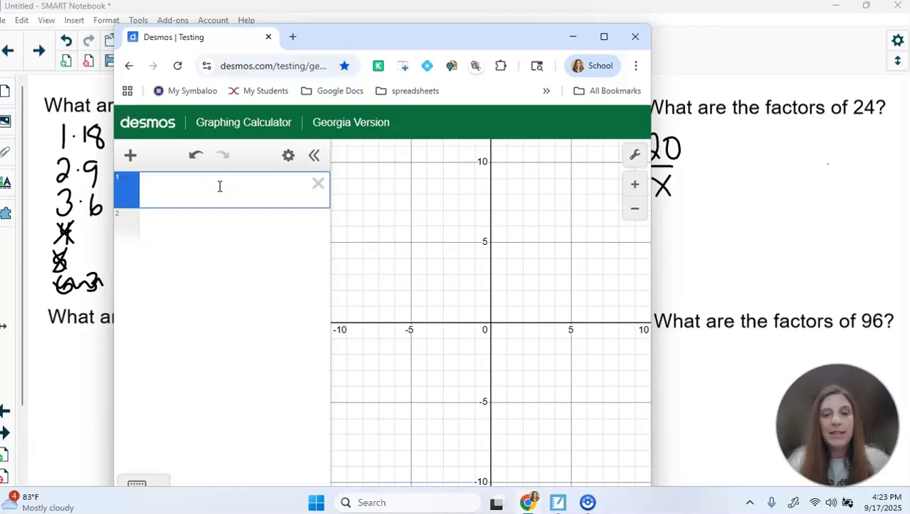
text(y=24/x)
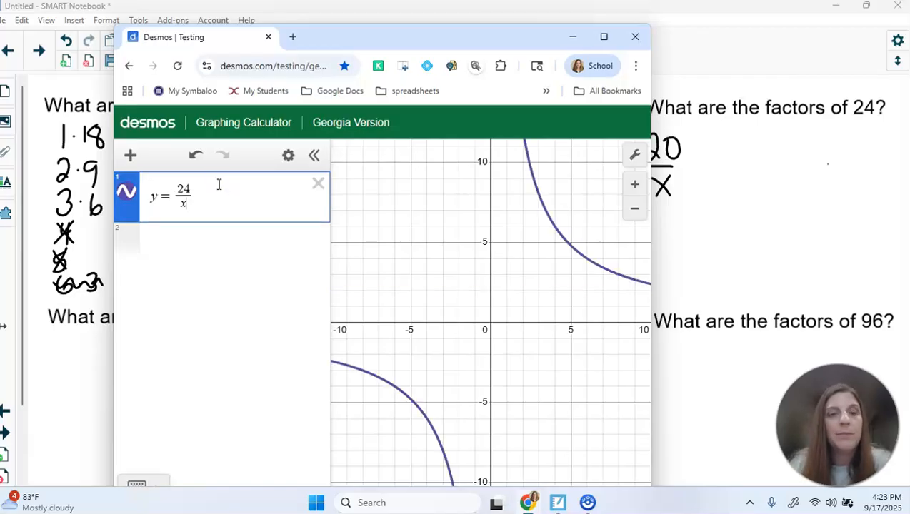
Create a table of values for y = 24/x and delete the 0, −1 and −2 rows
click(287, 155)
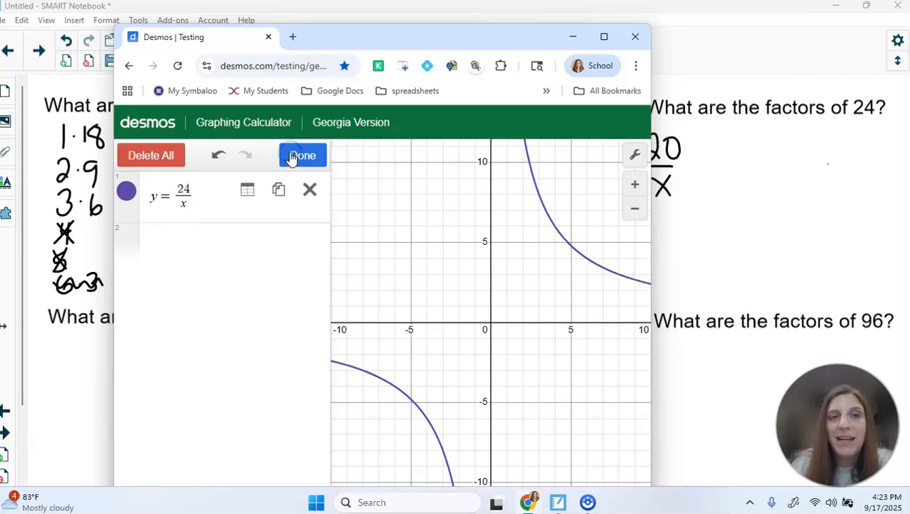
click(247, 191)
click(190, 327)
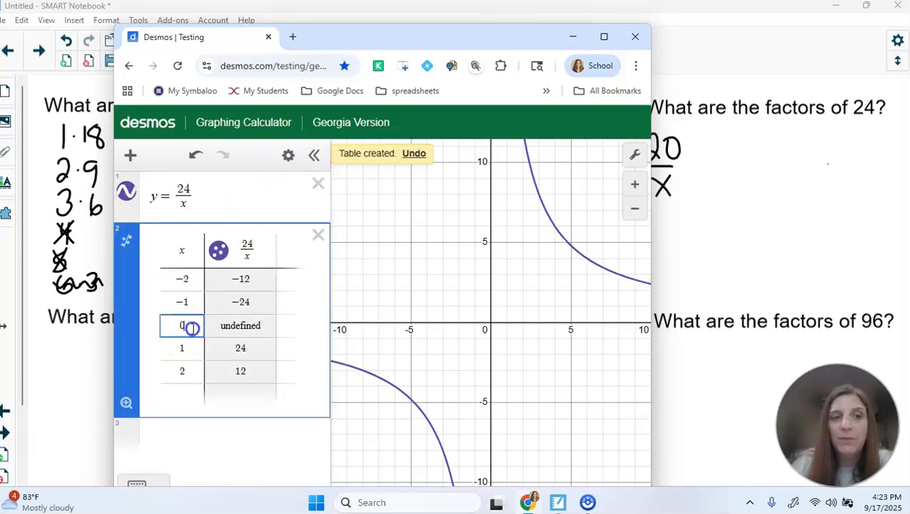
key(BackSpace)
key(BackSpace)
key(BackSpace)
key(BackSpace)
key(BackSpace)
key(BackSpace)
key(BackSpace)
key(BackSpace)
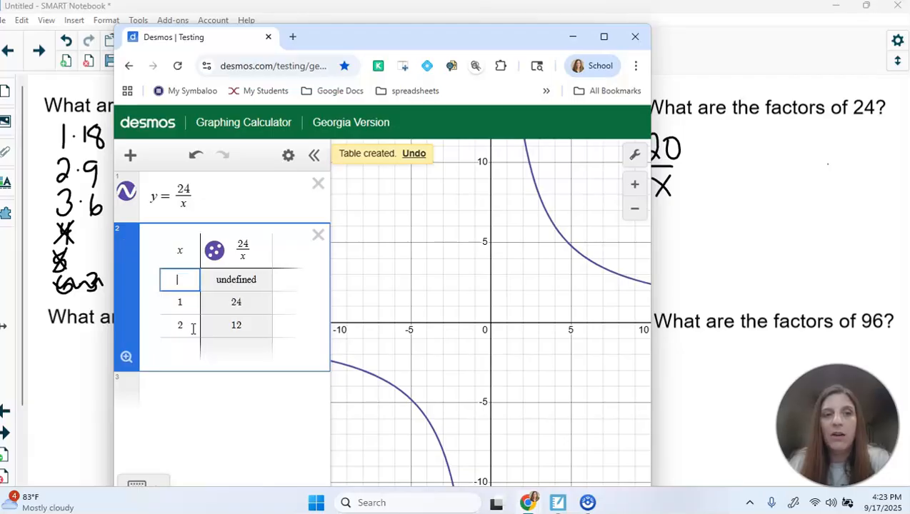
Add rows for x = 3, 4, 5, then remove the empty and 4.8 rows, keeping x = 1–4
click(188, 300)
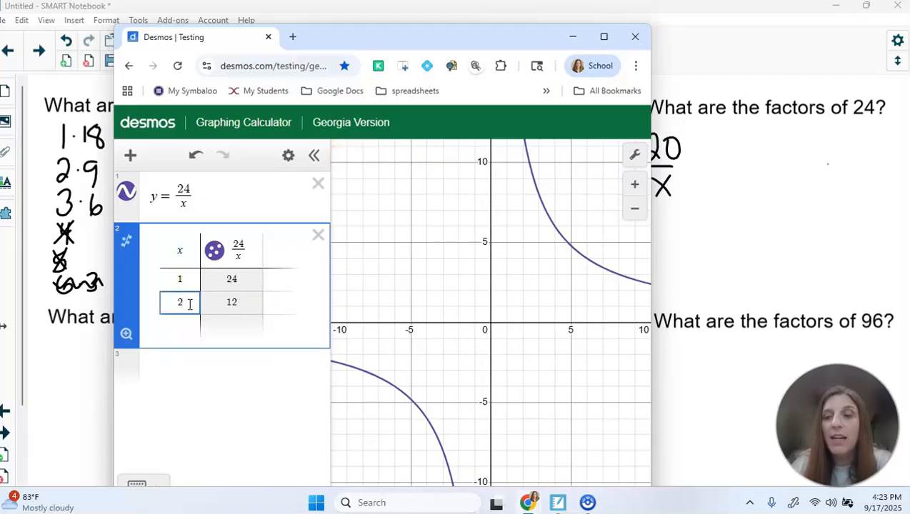
key(Return)
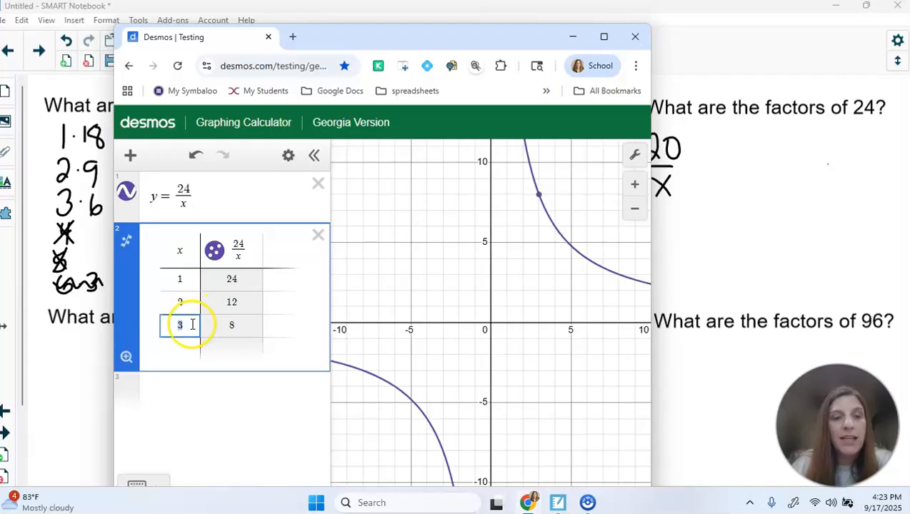
key(Return)
key(Return)
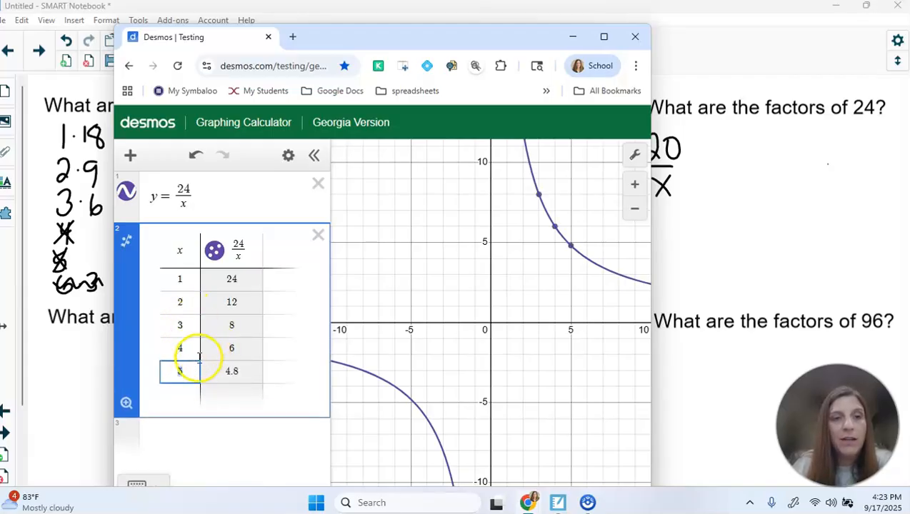
key(Return)
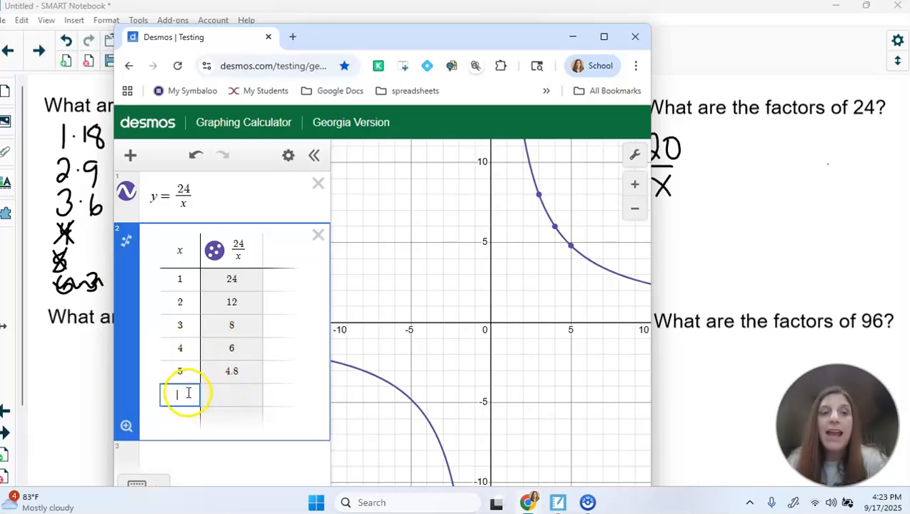
click(179, 374)
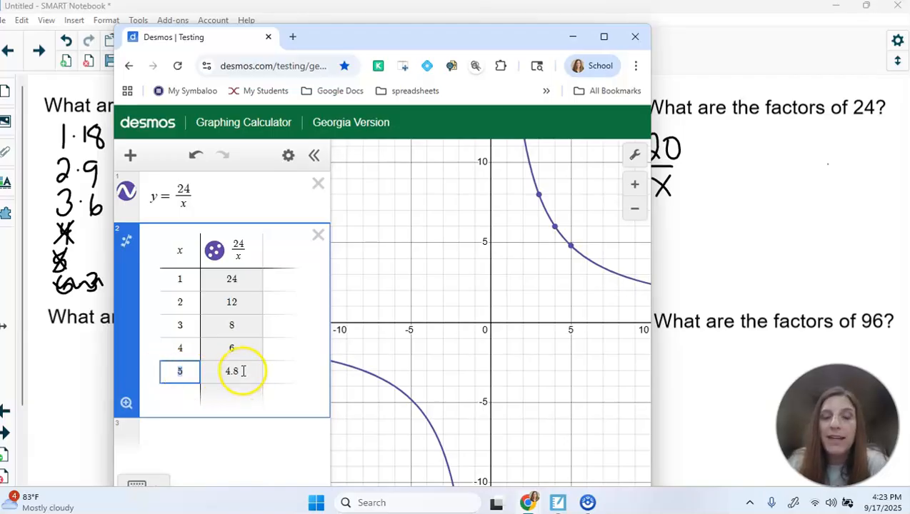
key(BackSpace)
key(BackSpace)
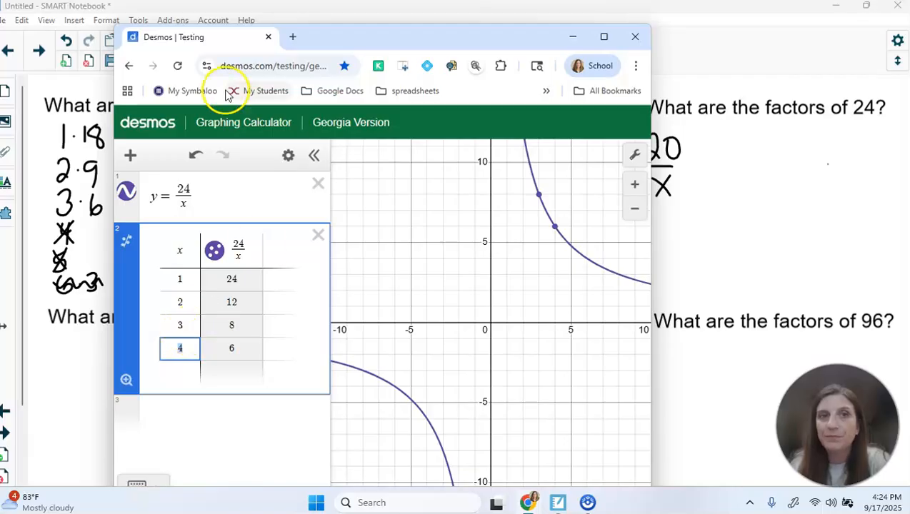
Change the equation's numerator from 24 to 45 and delete the old y = 24/x table
drag(227, 40, 426, 35)
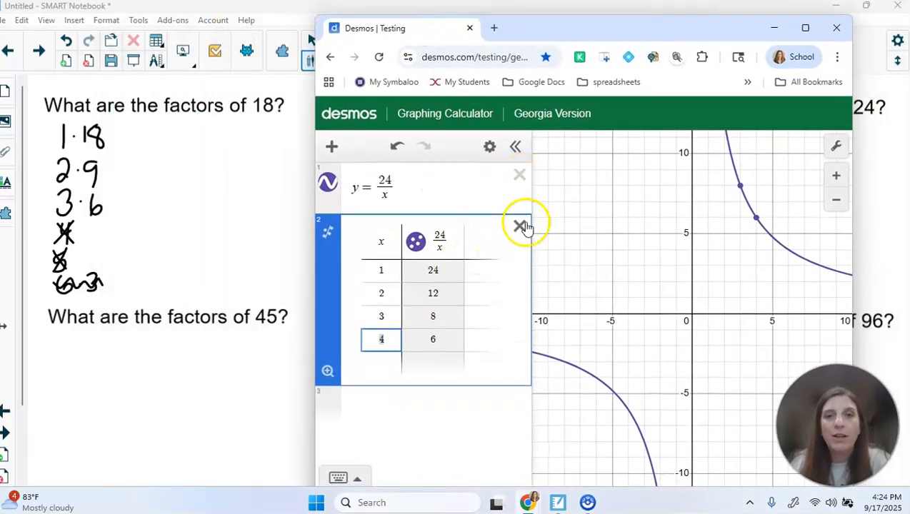
click(386, 179)
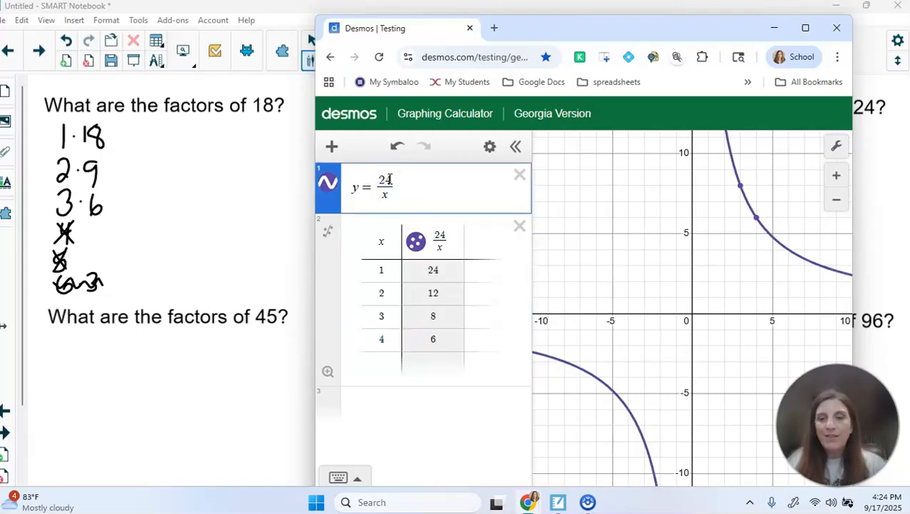
key(BackSpace)
key(BackSpace)
text(45)
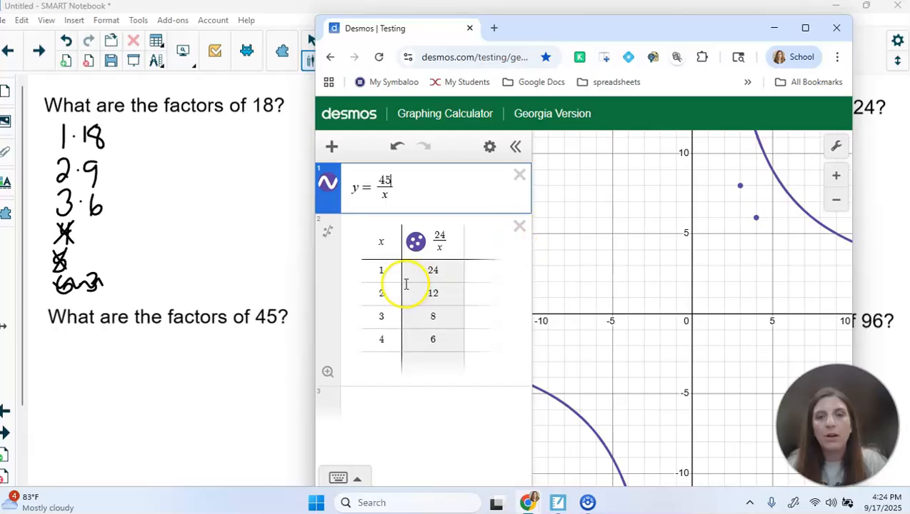
click(519, 226)
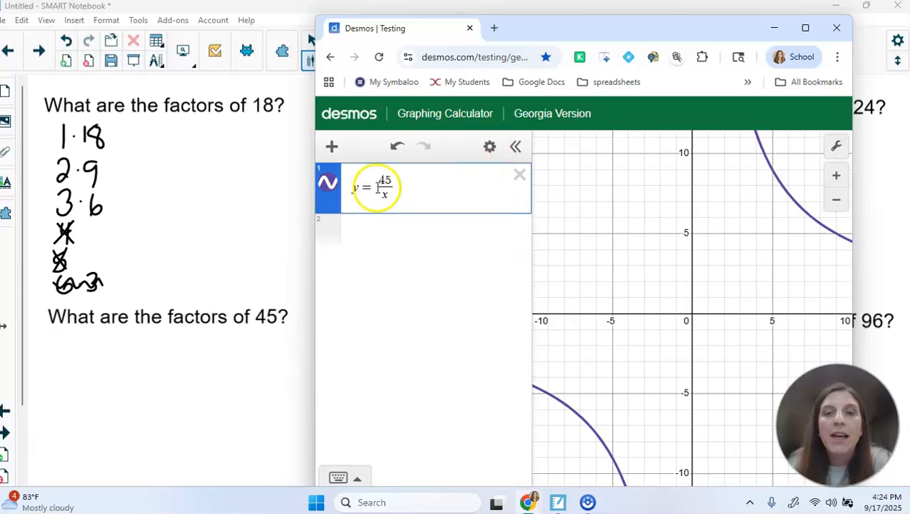
Create a table of values for y = 45/x and remove the 0, −1 and −2 rows
click(490, 148)
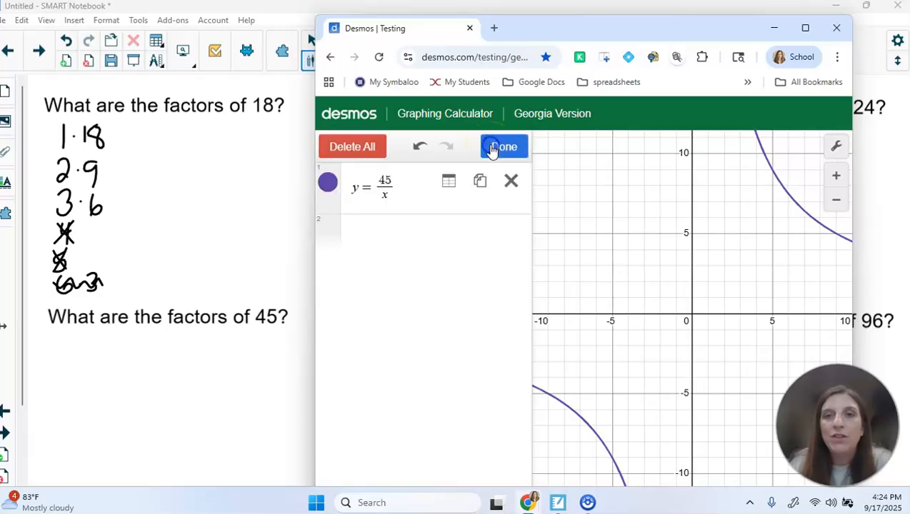
click(450, 180)
click(392, 316)
key(BackSpace)
key(BackSpace)
key(BackSpace)
key(BackSpace)
key(BackSpace)
key(BackSpace)
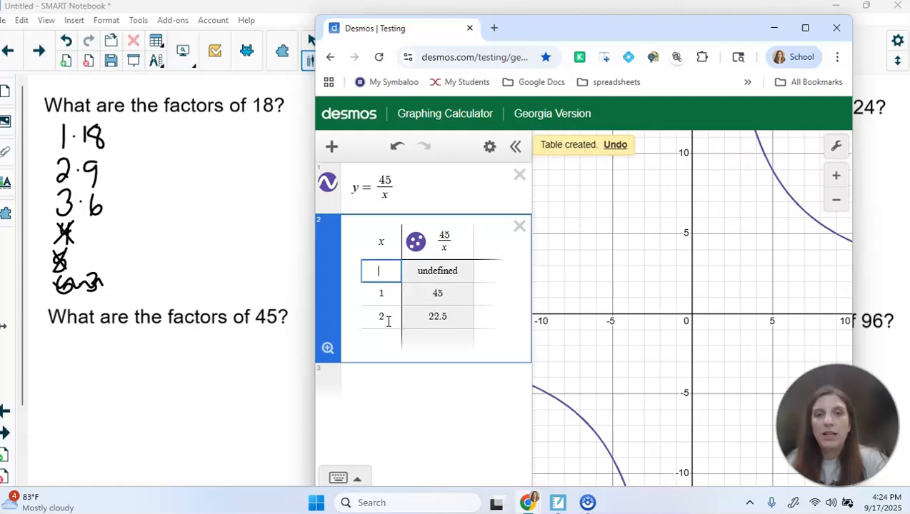
Extend the table to x = 9, then delete non-factor rows, leaving x = 1, 3, 5
click(388, 294)
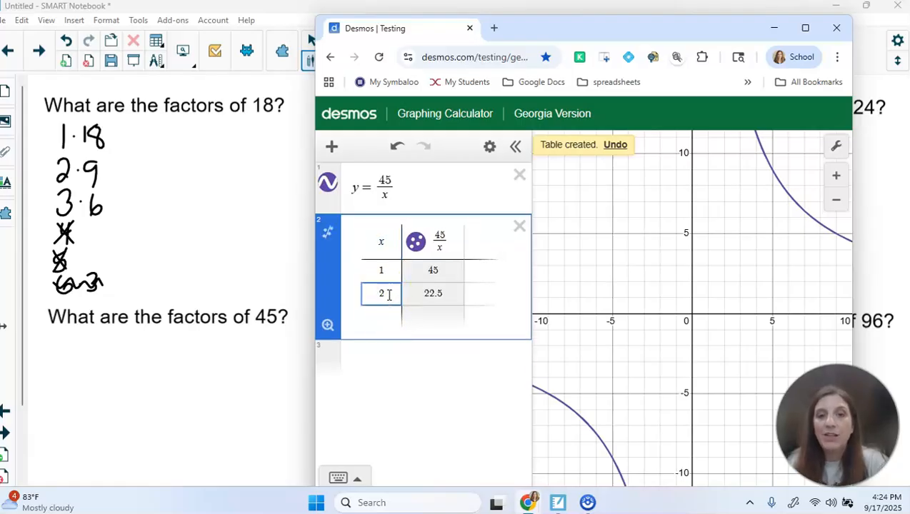
key(Return)
key(Return)
key(Return)
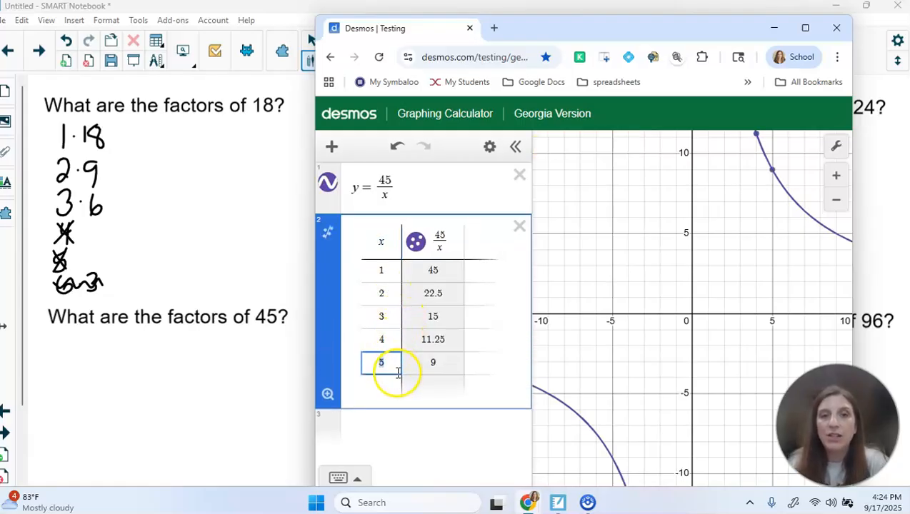
key(Return)
key(Return)
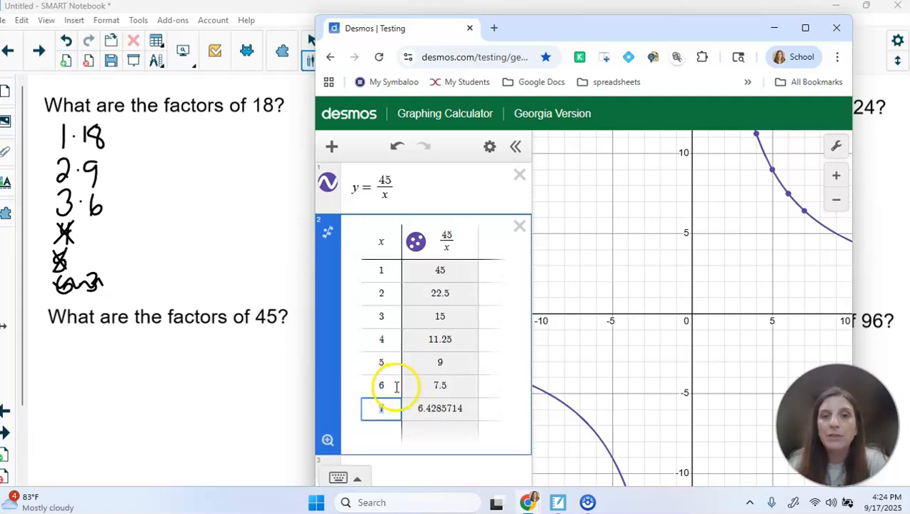
key(Return)
key(Return)
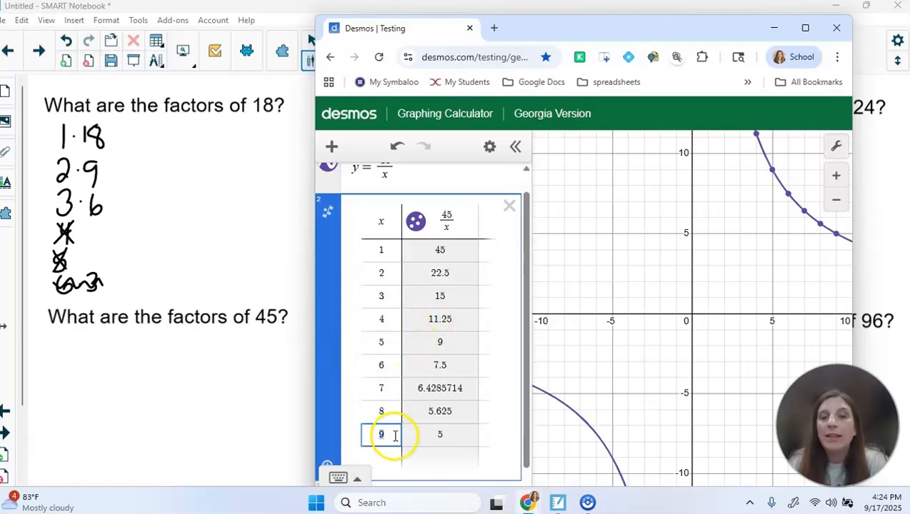
key(BackSpace)
key(BackSpace)
key(BackSpace)
key(BackSpace)
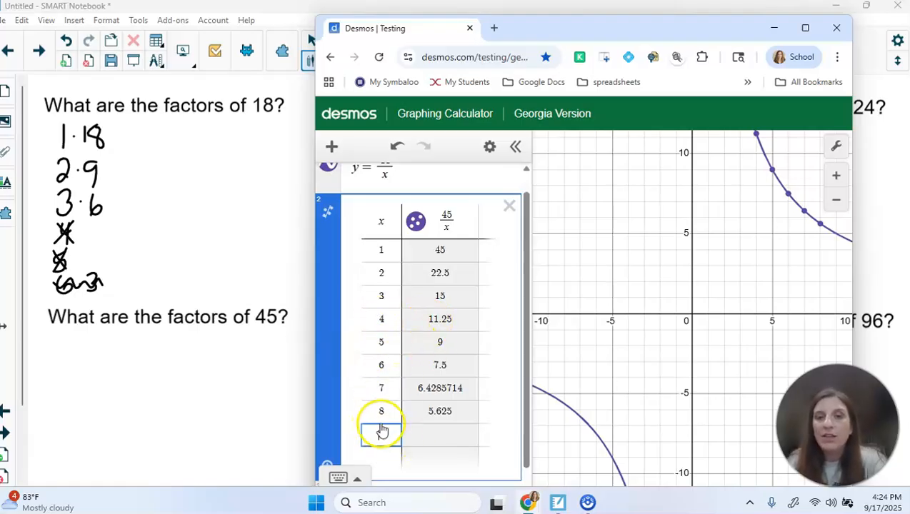
key(BackSpace)
key(BackSpace)
key(BackSpace)
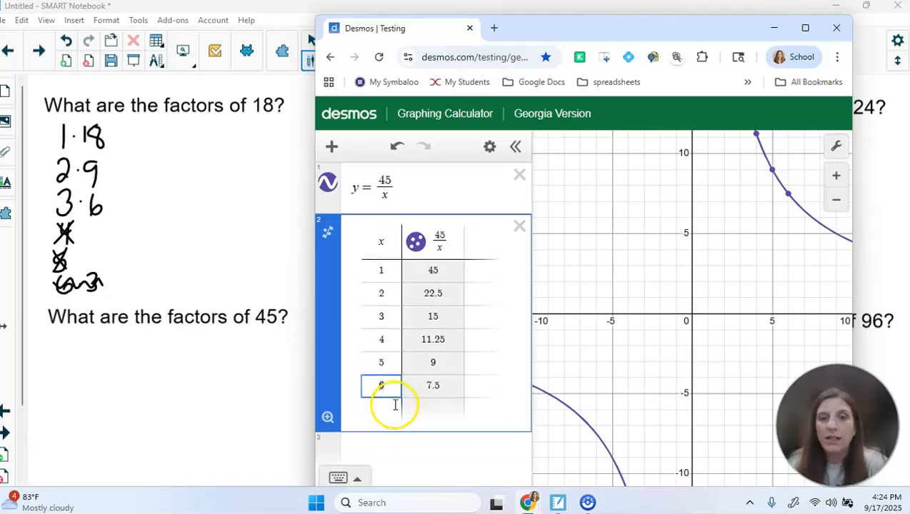
click(387, 336)
key(BackSpace)
key(BackSpace)
click(393, 294)
key(BackSpace)
key(BackSpace)
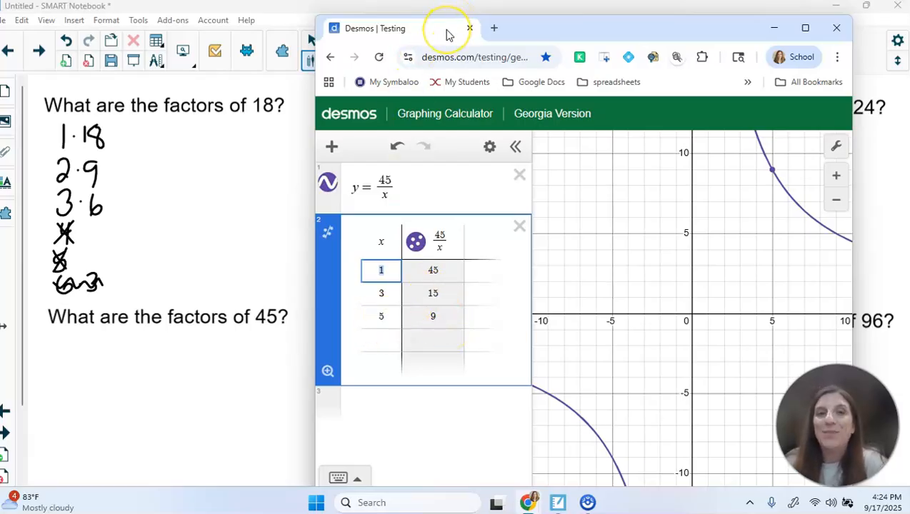
Change the table's column formula to 63/x and delete the y = 45/x equation
drag(447, 34, 261, 34)
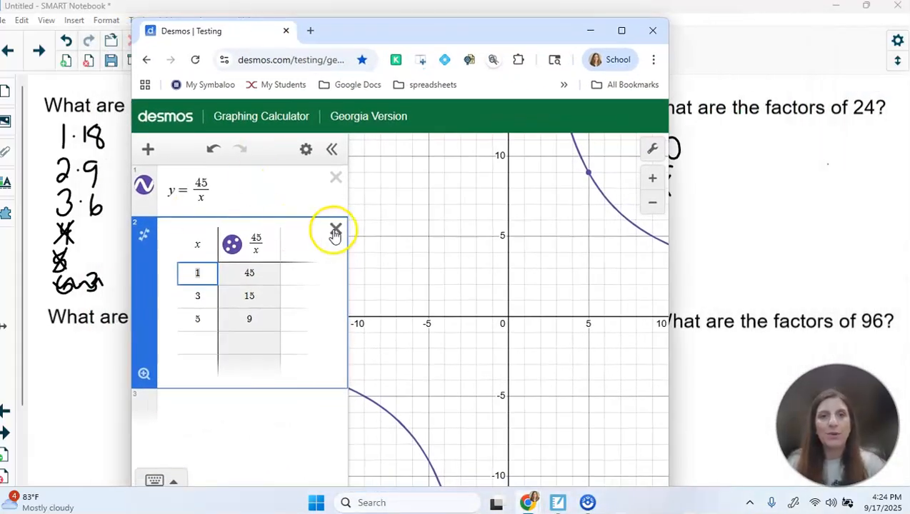
click(260, 235)
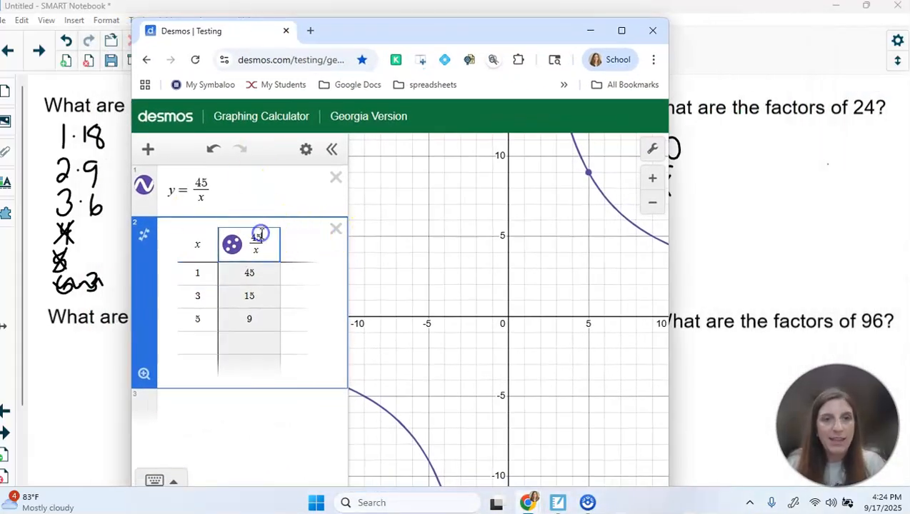
key(BackSpace)
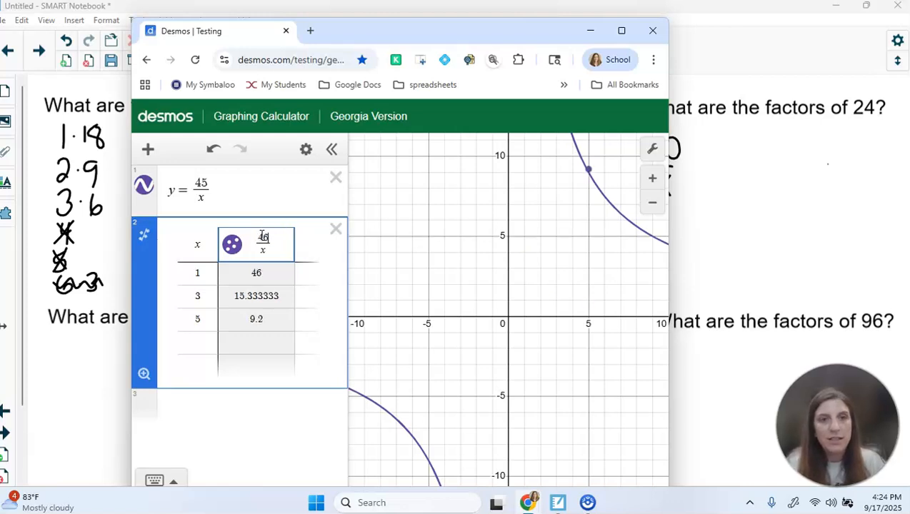
key(BackSpace)
text(6)
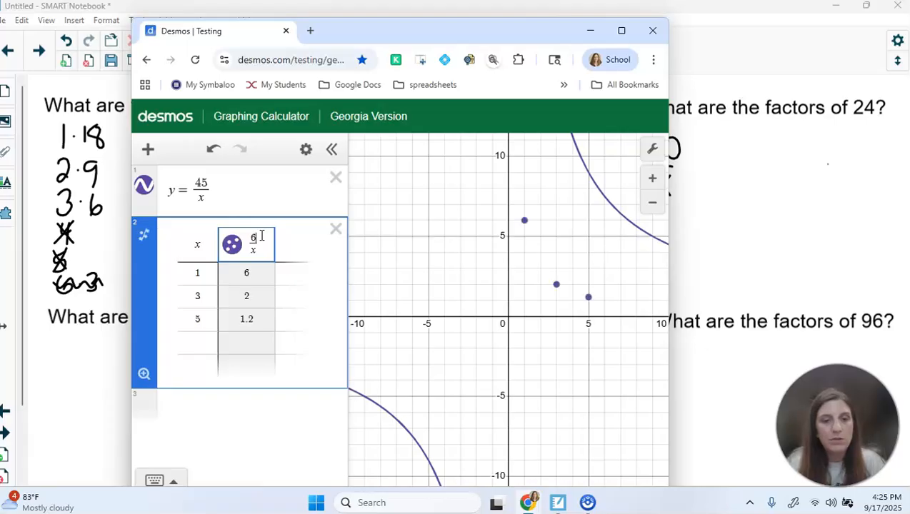
text(3)
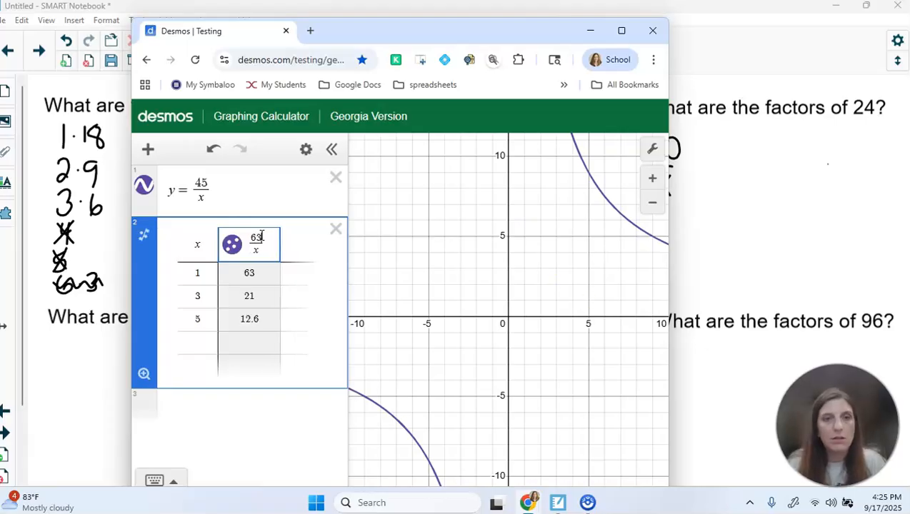
click(335, 178)
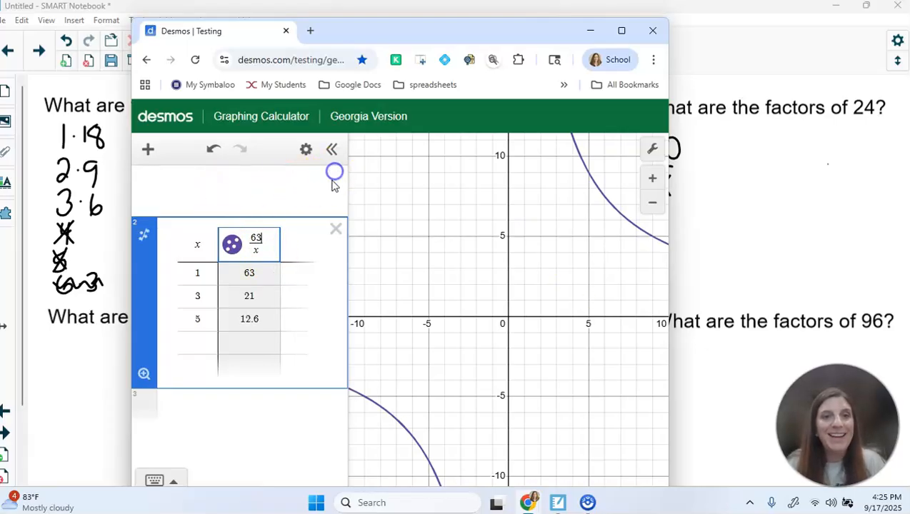
Edit the table's x values, then delete the 63/x table, leaving an empty expression list
click(209, 225)
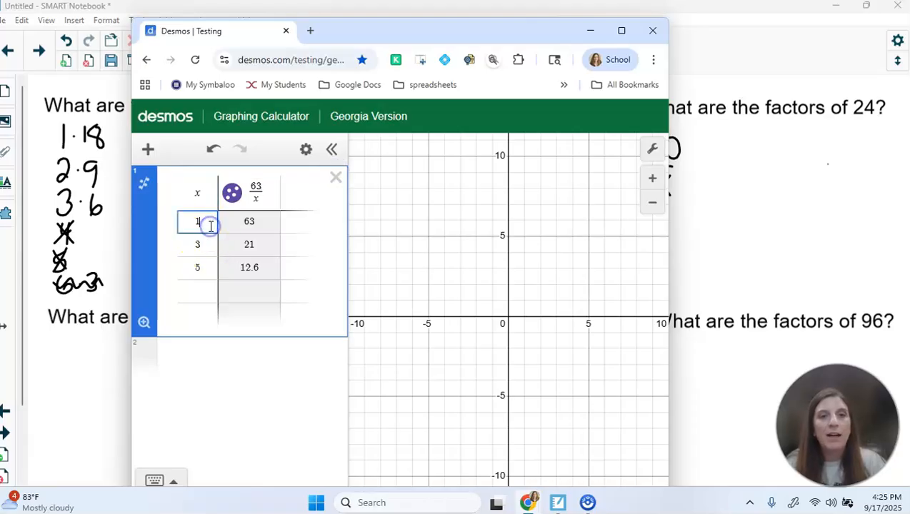
click(205, 271)
click(204, 246)
key(BackSpace)
click(208, 221)
click(215, 245)
click(208, 222)
key(Return)
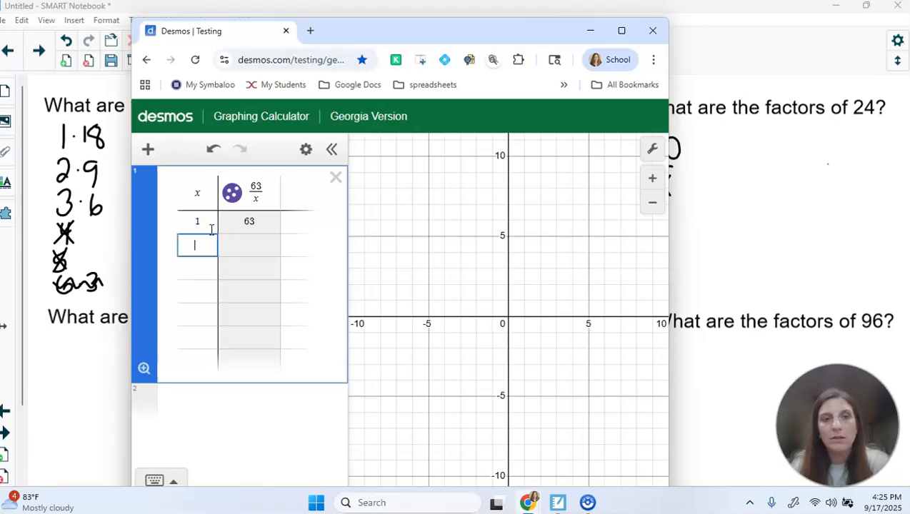
click(337, 179)
click(229, 178)
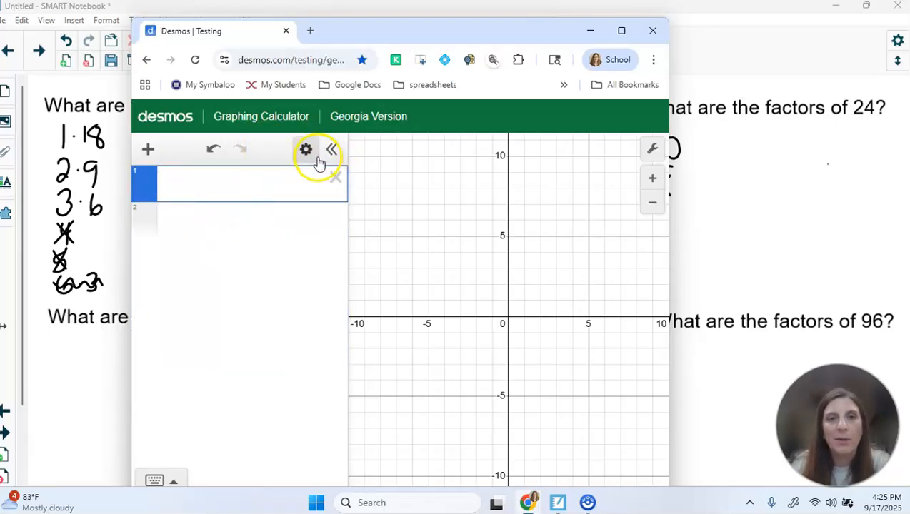
Enter y = 63/x, create its table of values, and remove the negative and zero rows
click(248, 187)
text(y = 63/)
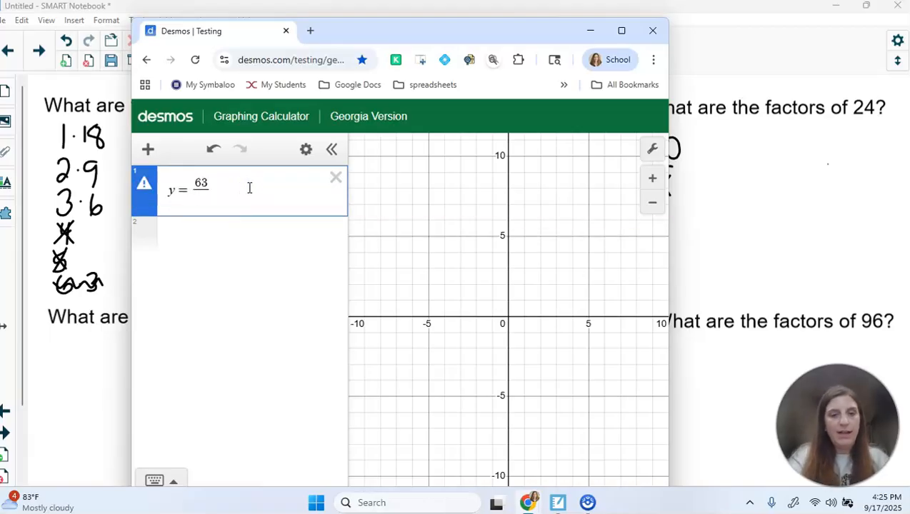
text(x)
click(306, 149)
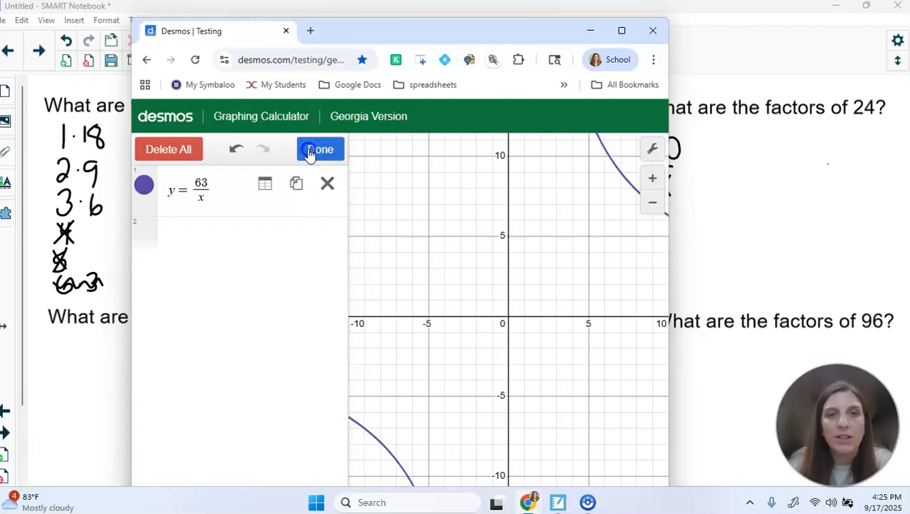
click(265, 186)
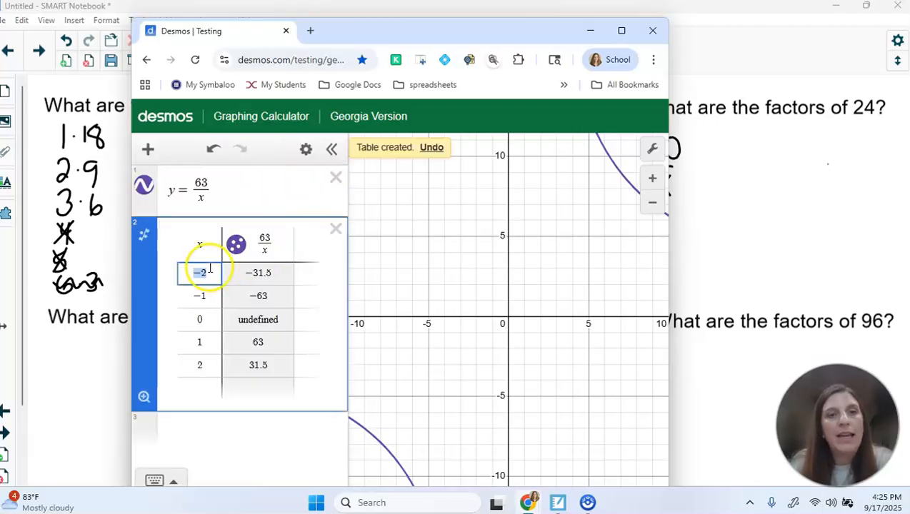
click(204, 321)
key(BackSpace)
key(BackSpace)
key(BackSpace)
key(BackSpace)
key(BackSpace)
key(BackSpace)
key(BackSpace)
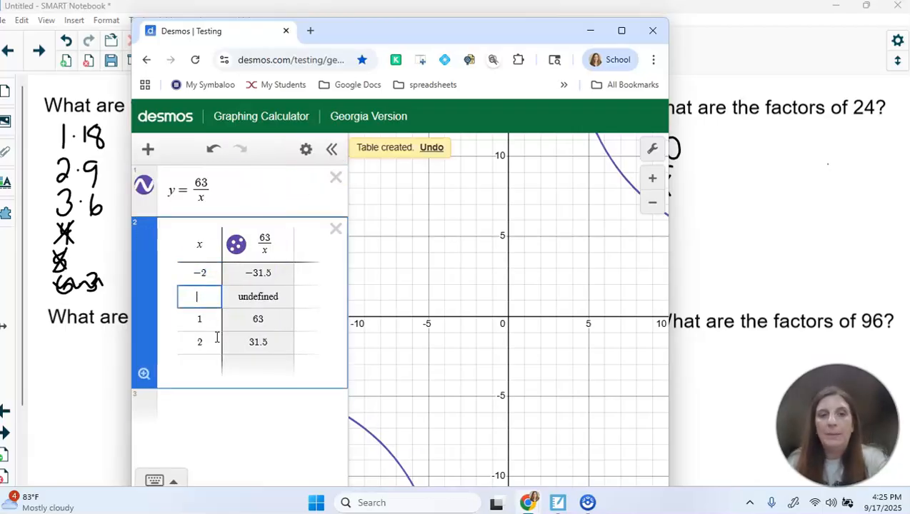
Extend the table to x = 8, then delete non-factor rows, leaving x = 1, 3, 7
click(206, 299)
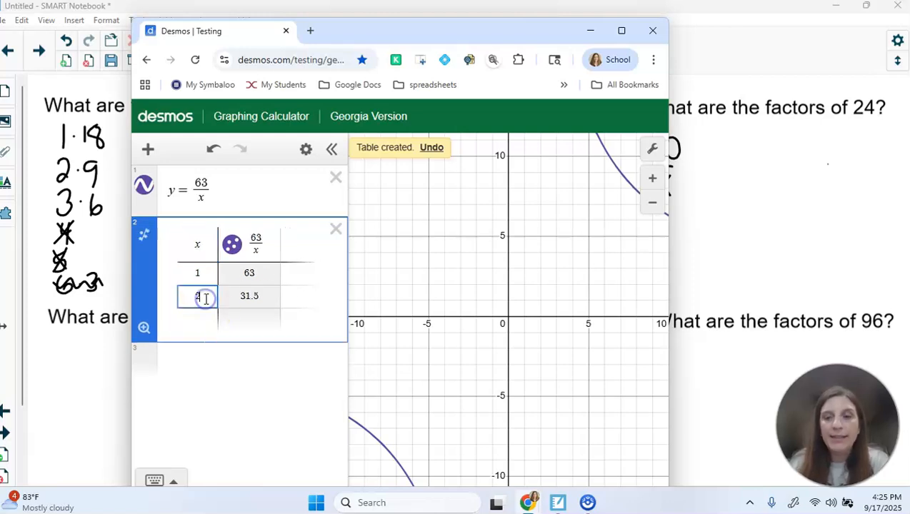
key(Return)
key(Return)
key(Return)
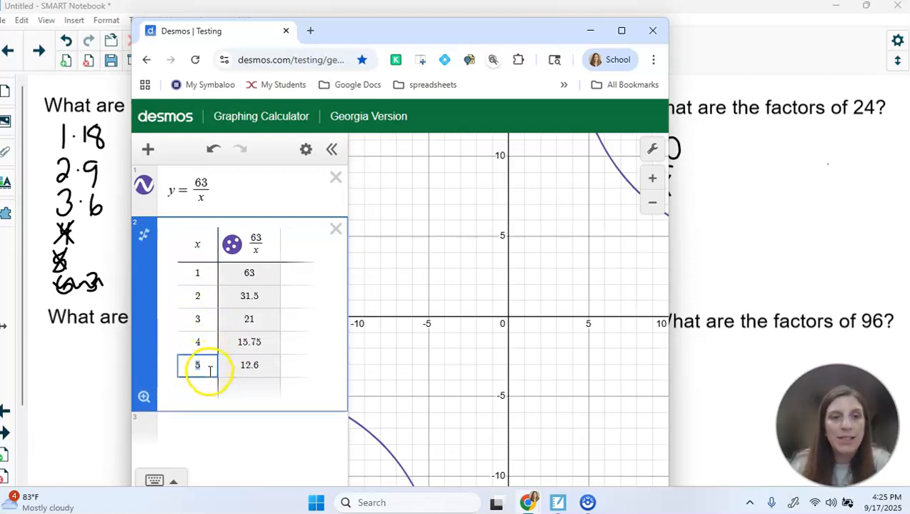
key(Return)
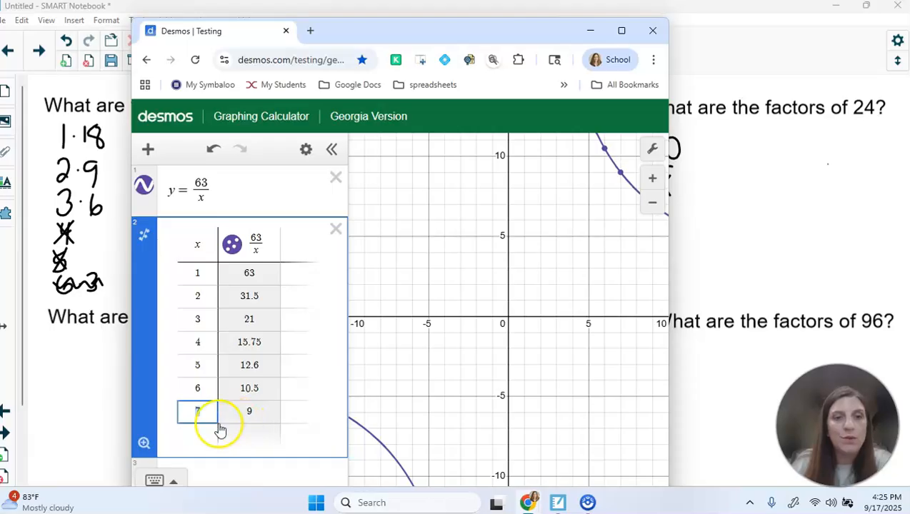
key(Return)
key(Return)
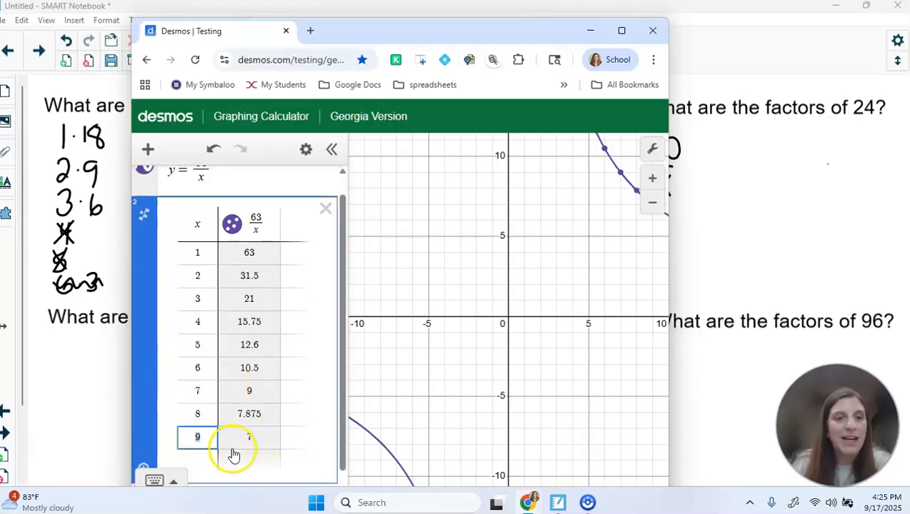
key(BackSpace)
key(BackSpace)
key(BackSpace)
key(BackSpace)
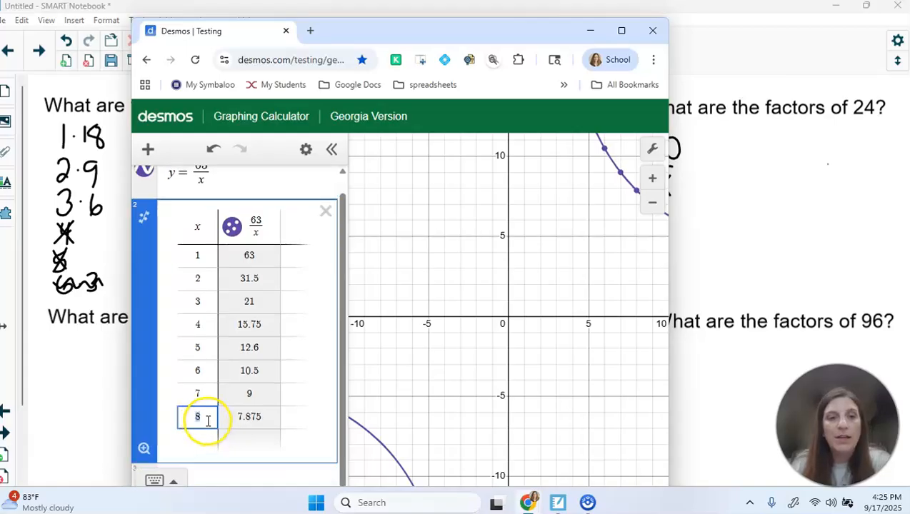
click(205, 388)
key(BackSpace)
key(BackSpace)
key(BackSpace)
key(BackSpace)
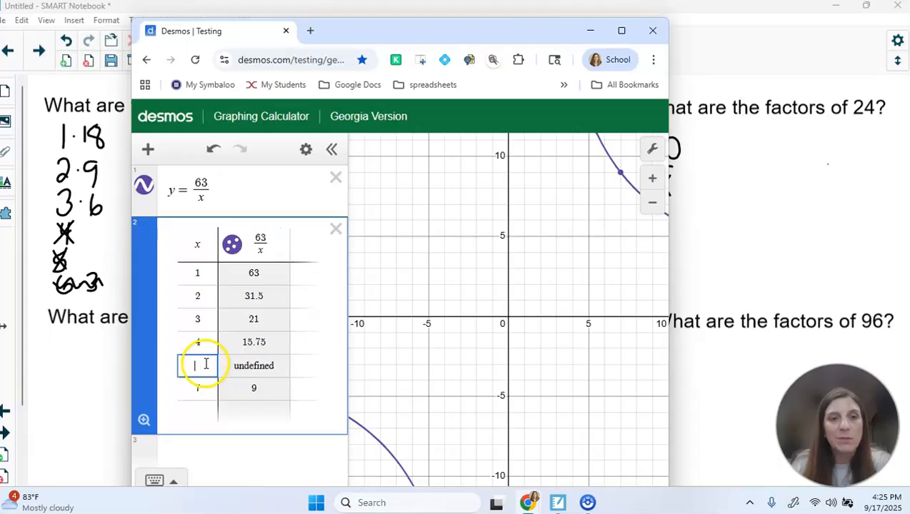
key(BackSpace)
key(BackSpace)
click(202, 296)
key(BackSpace)
key(BackSpace)
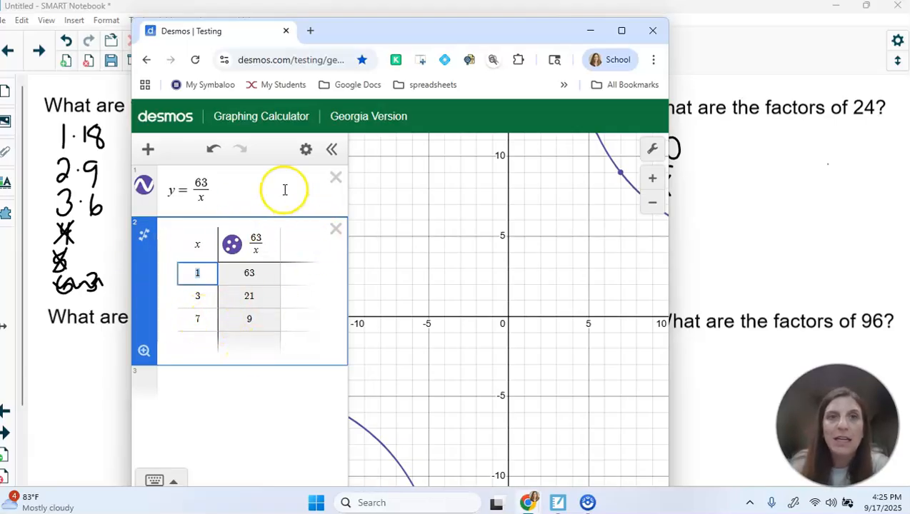
Shift the Desmos window slightly left and up to reveal the y=20/x note
drag(266, 28, 221, 22)
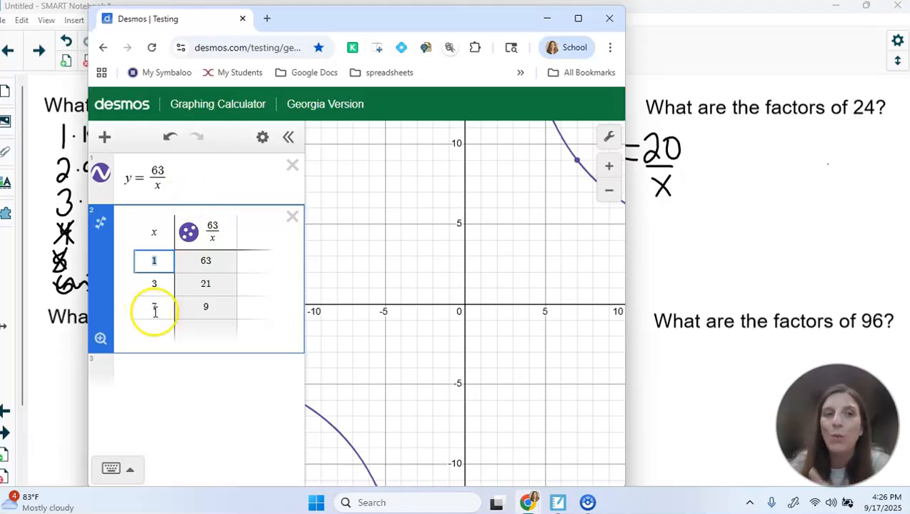
Replace y = 63/x and its table with y = 96/x and a new table of values
click(295, 218)
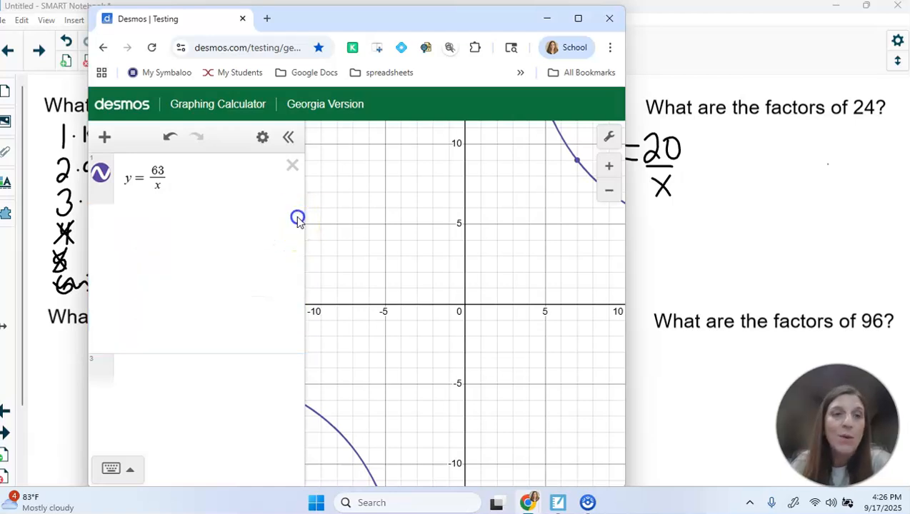
click(293, 167)
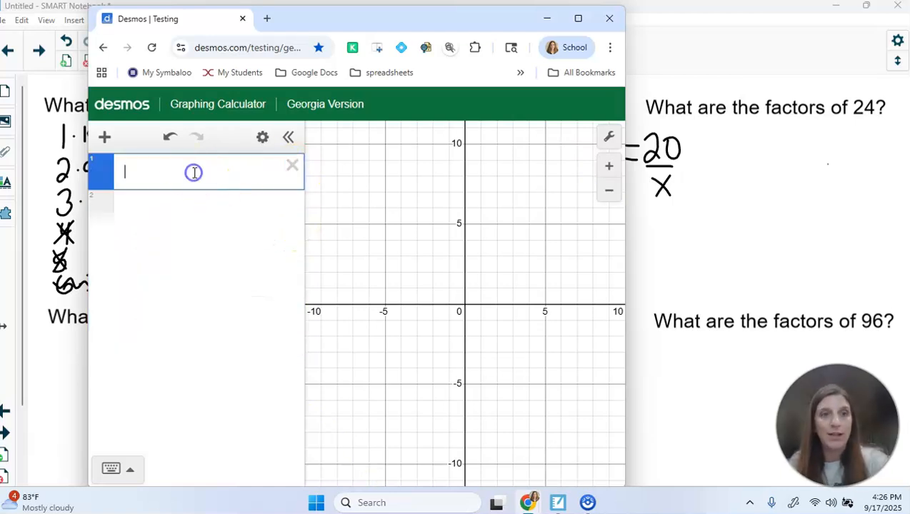
text(y=)
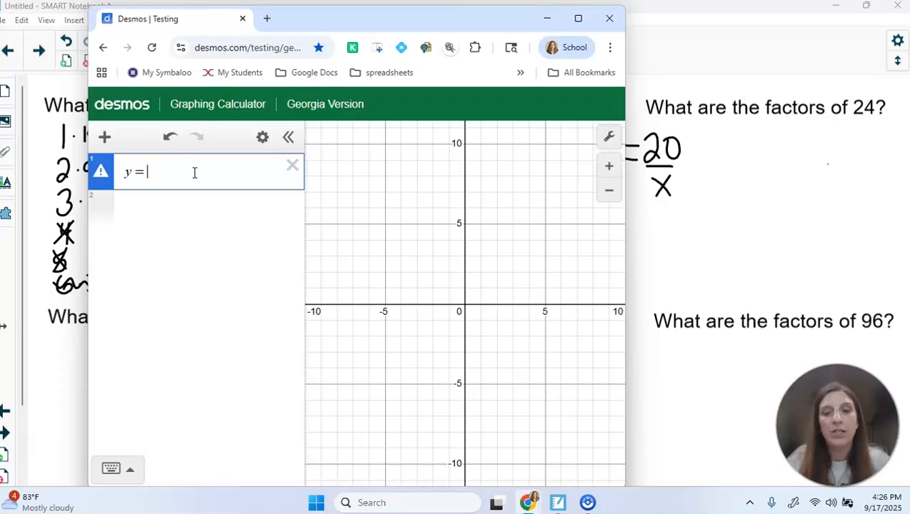
text(96/x)
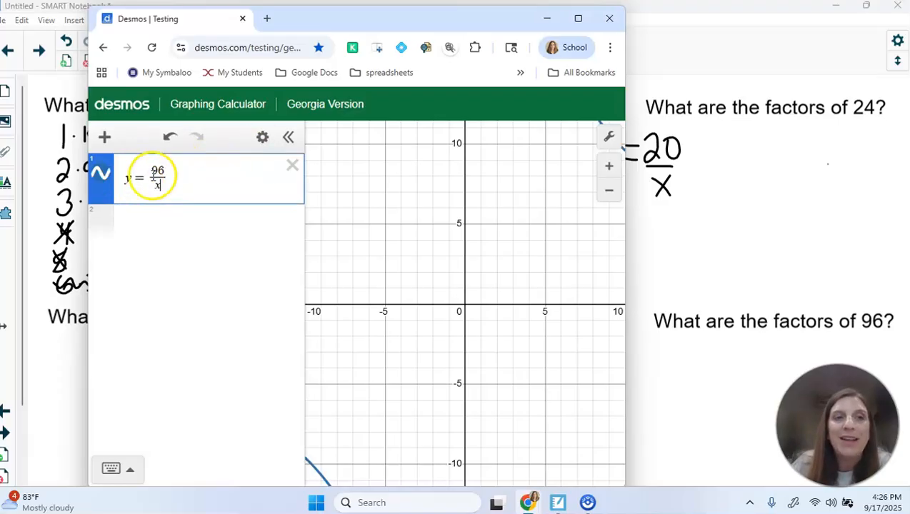
click(263, 138)
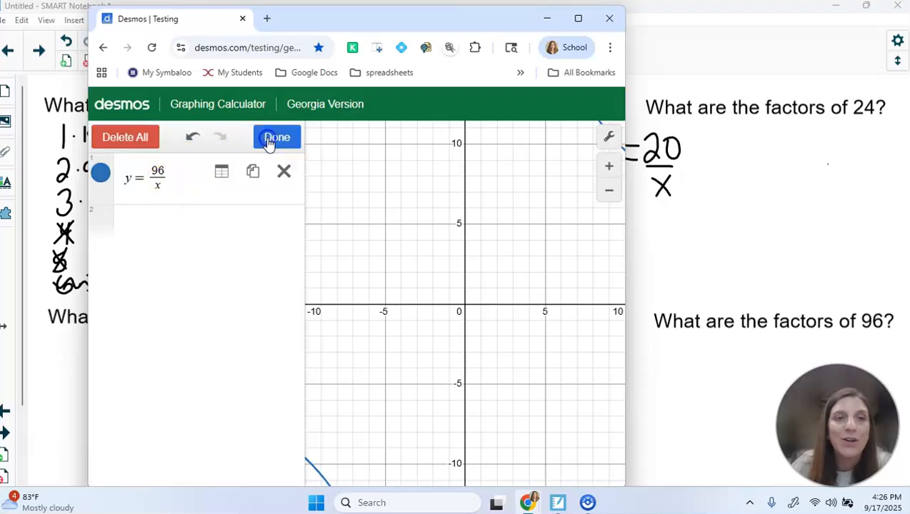
click(219, 173)
Extend the y = 96/x table down to x = 12
click(159, 352)
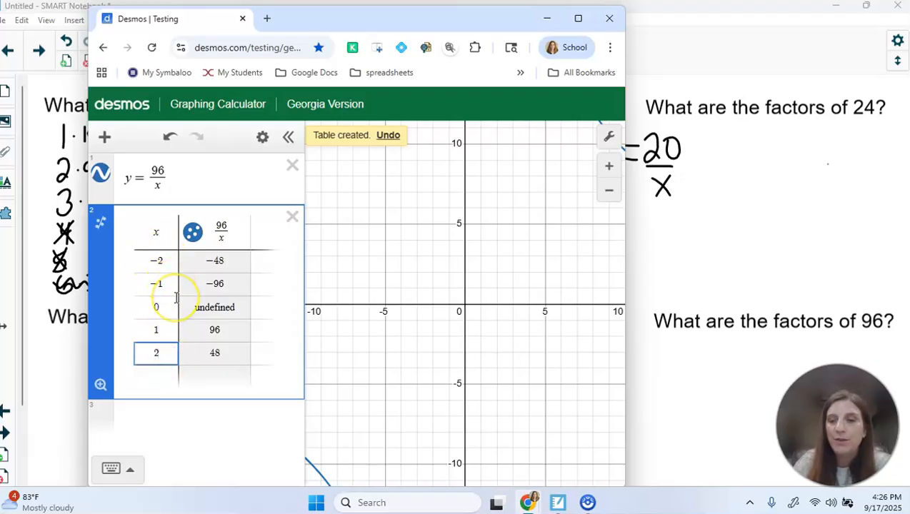
key(Return)
key(Return)
key(Return)
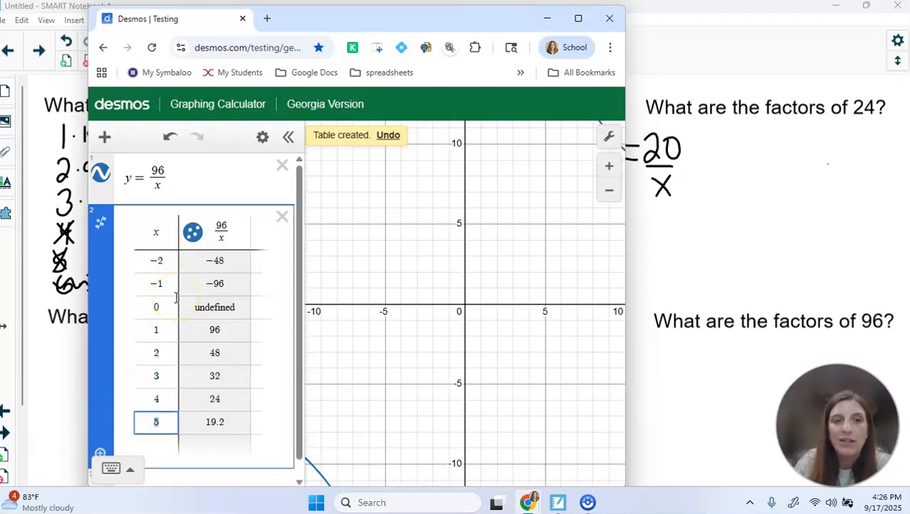
key(Return)
key(Return)
key(Return)
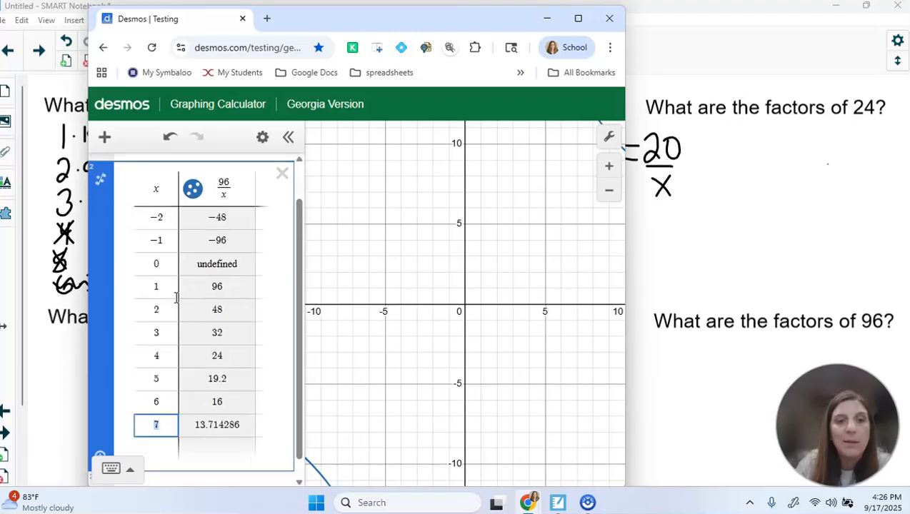
key(Return)
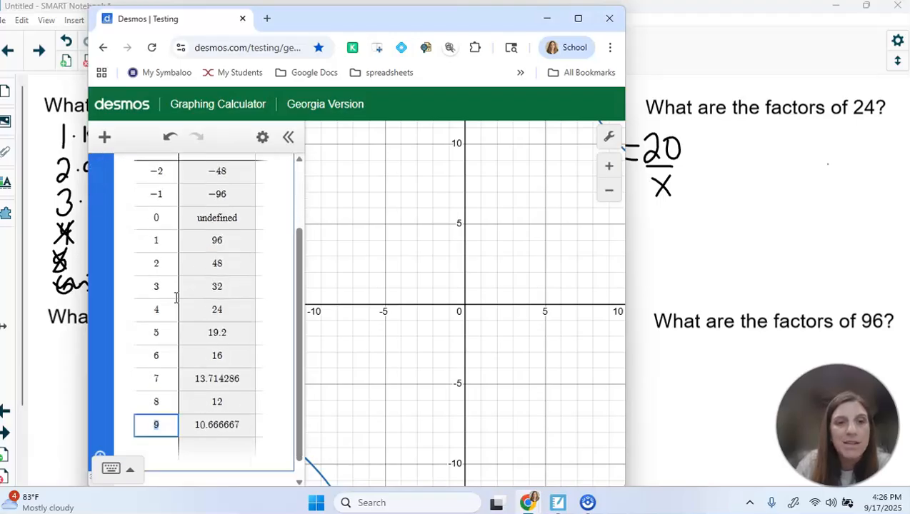
key(Return)
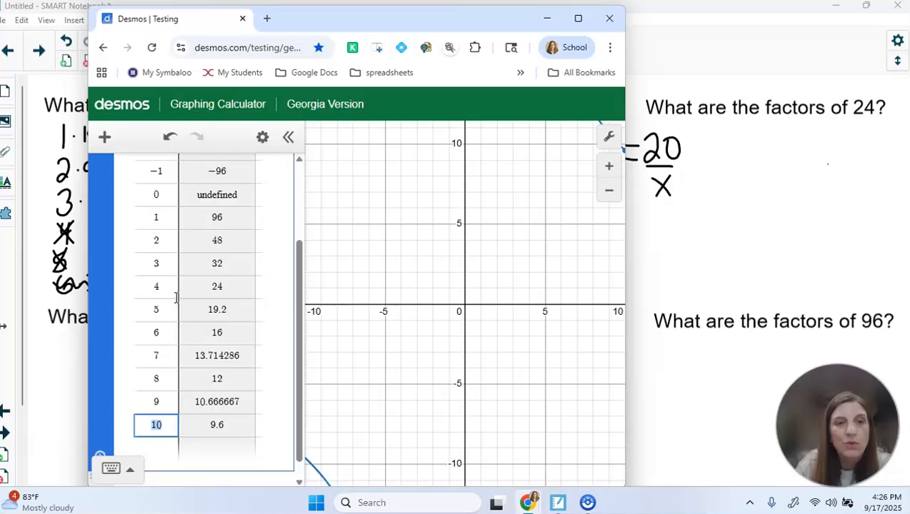
key(Return)
key(Return)
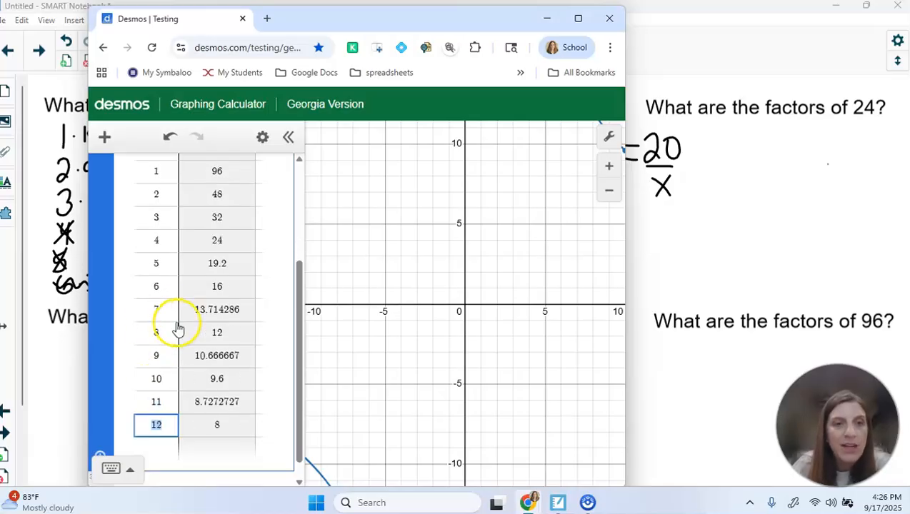
Delete non-factor rows and the x = 0 row, keeping x = 1, 2, 3, 4, 6, 8
key(BackSpace)
key(BackSpace)
key(BackSpace)
key(BackSpace)
key(BackSpace)
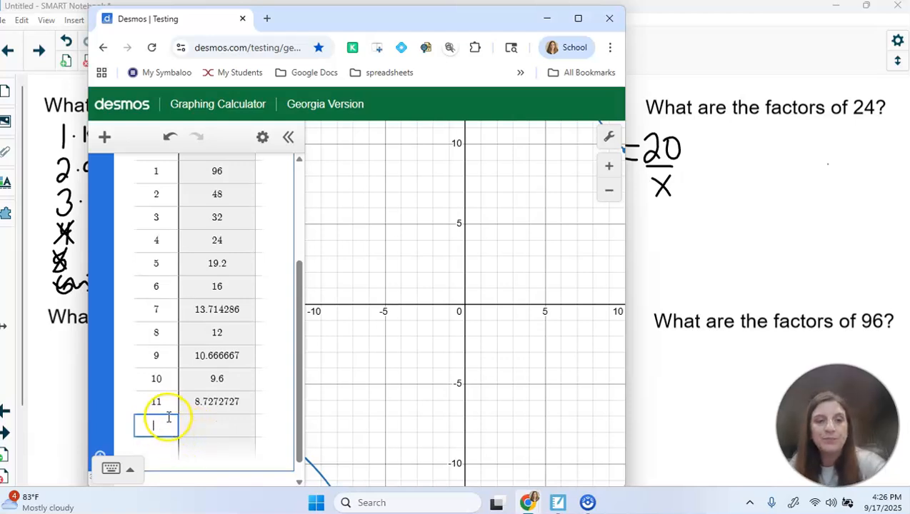
key(BackSpace)
key(BackSpace)
key(BackSpace)
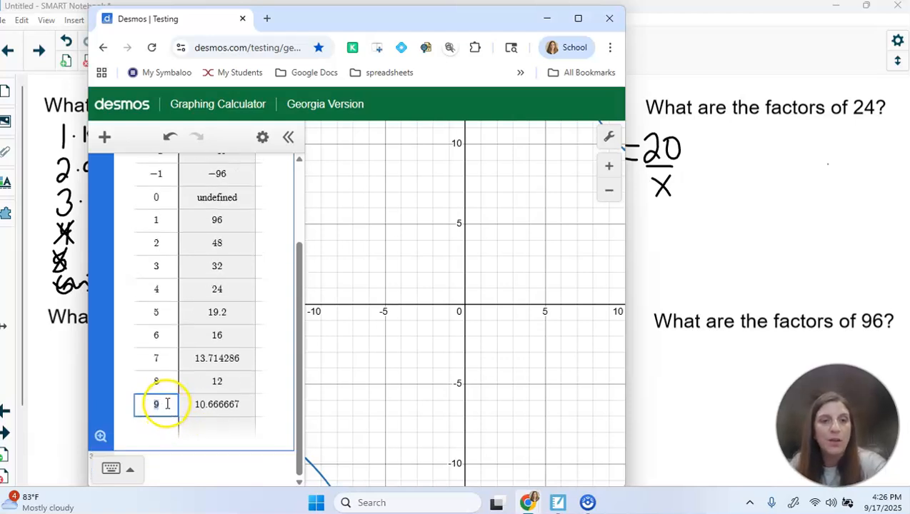
click(165, 383)
key(BackSpace)
key(BackSpace)
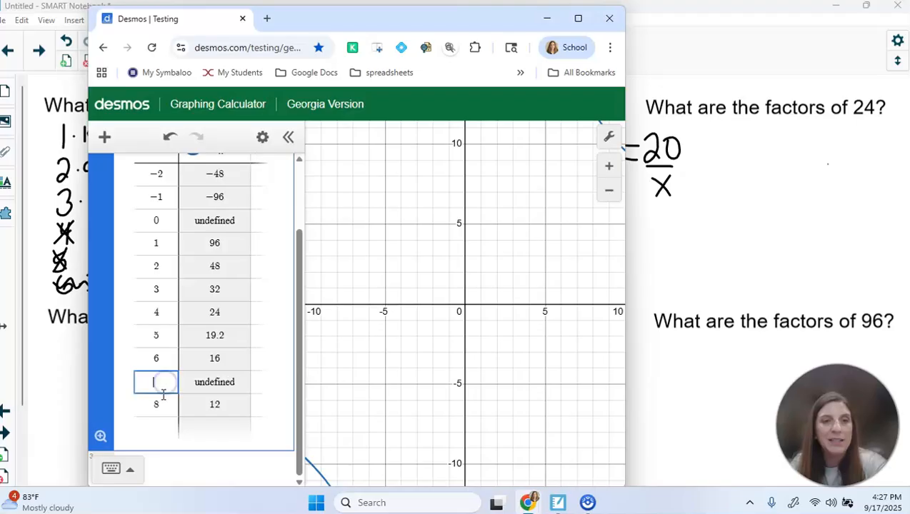
click(166, 358)
key(BackSpace)
key(BackSpace)
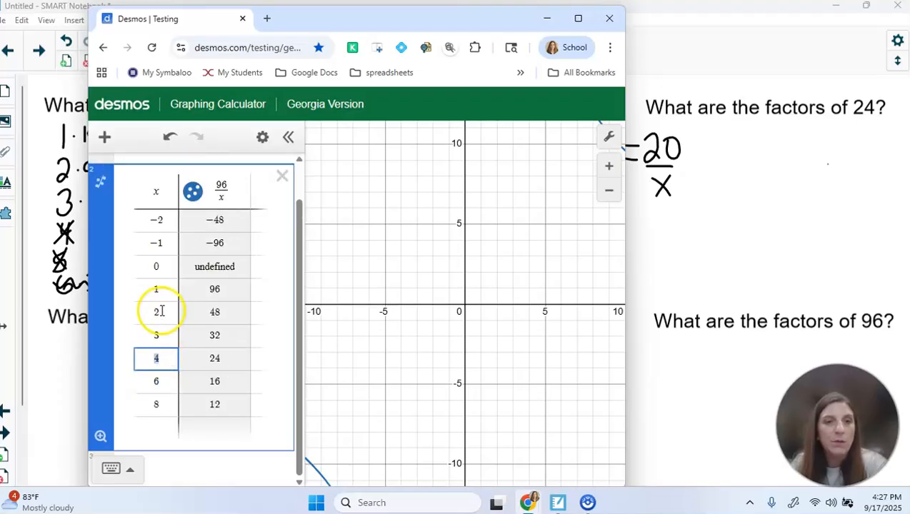
click(166, 266)
key(BackSpace)
key(BackSpace)
key(BackSpace)
key(BackSpace)
key(BackSpace)
key(BackSpace)
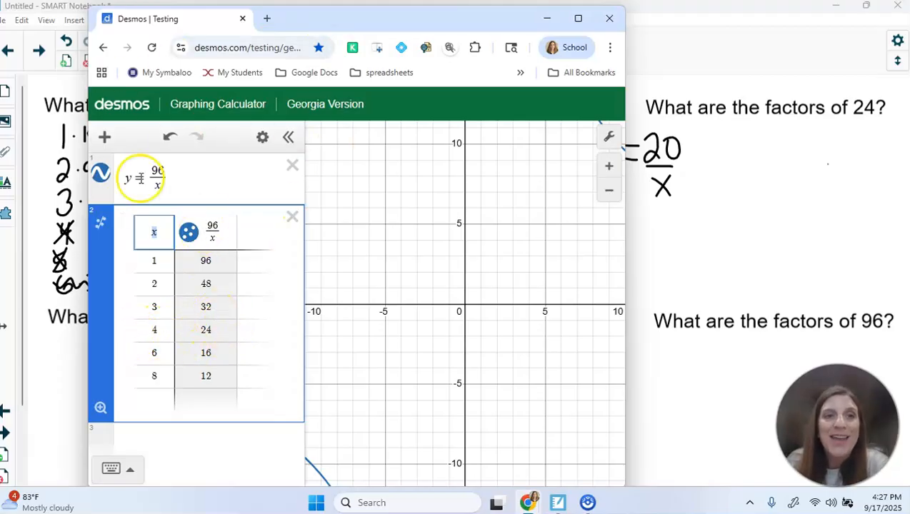
Close the Desmos tab to reveal the SMART Notebook page of factor questions
click(243, 19)
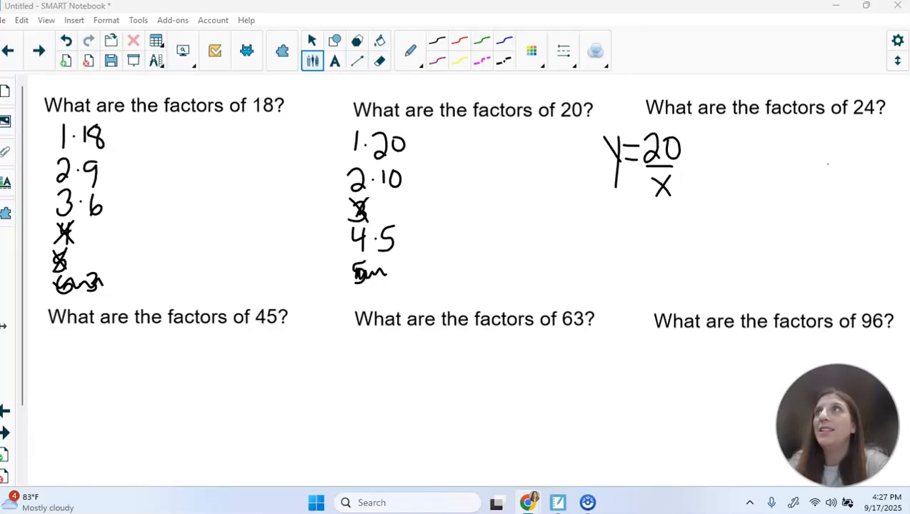